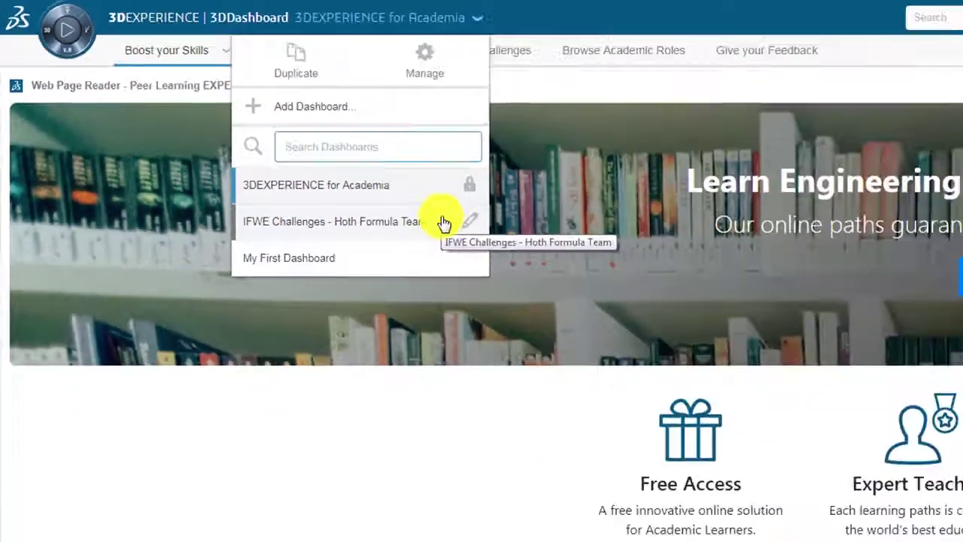
# Step: Open the IFWE Challenges - Hoth Formula Team dashboard and look through its Learning Experience tutorials
pyautogui.click(681, 340)
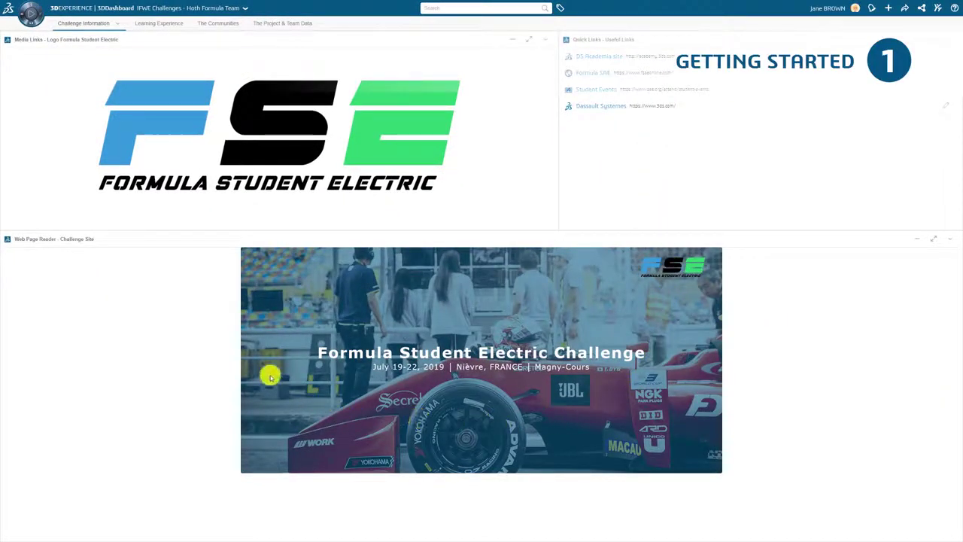
pyautogui.click(165, 25)
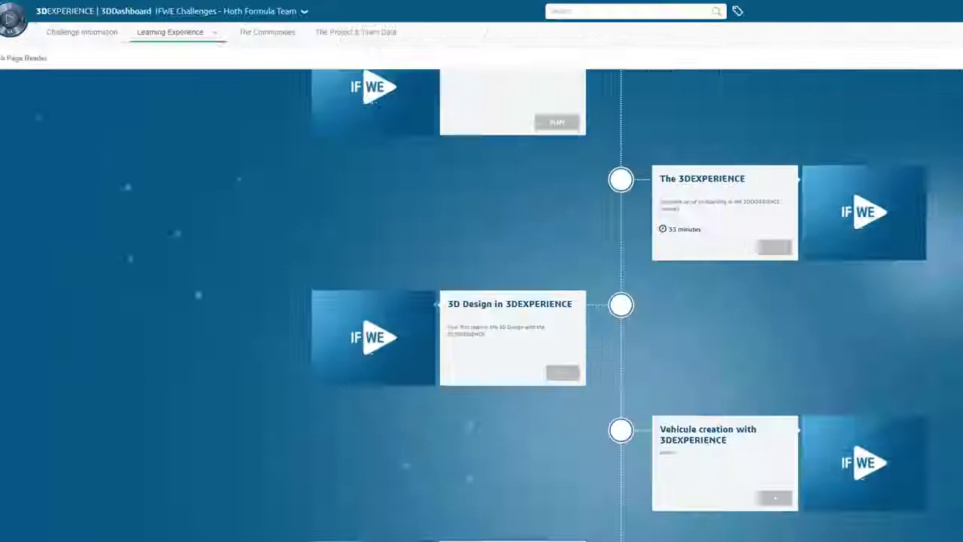
pyautogui.scroll(-5, 816, 257)
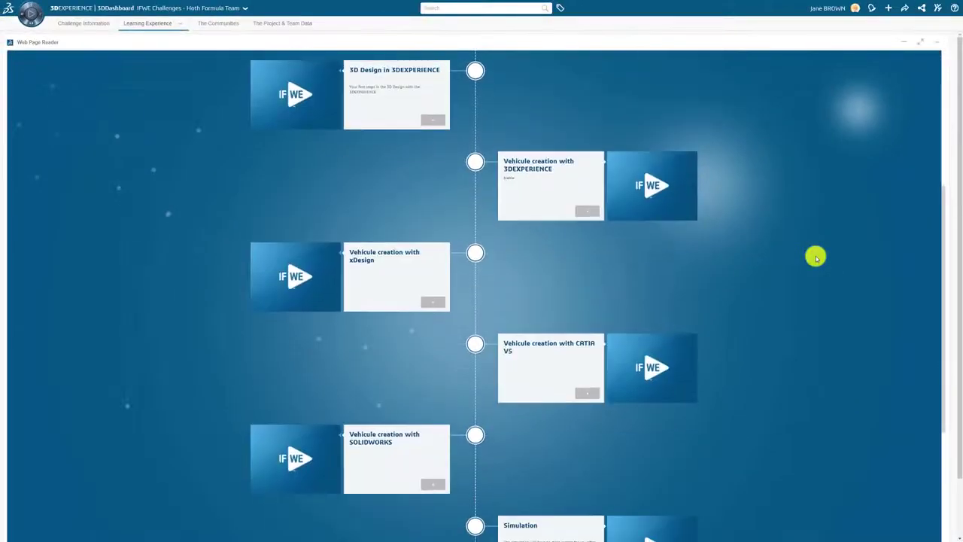
pyautogui.scroll(-3, 816, 257)
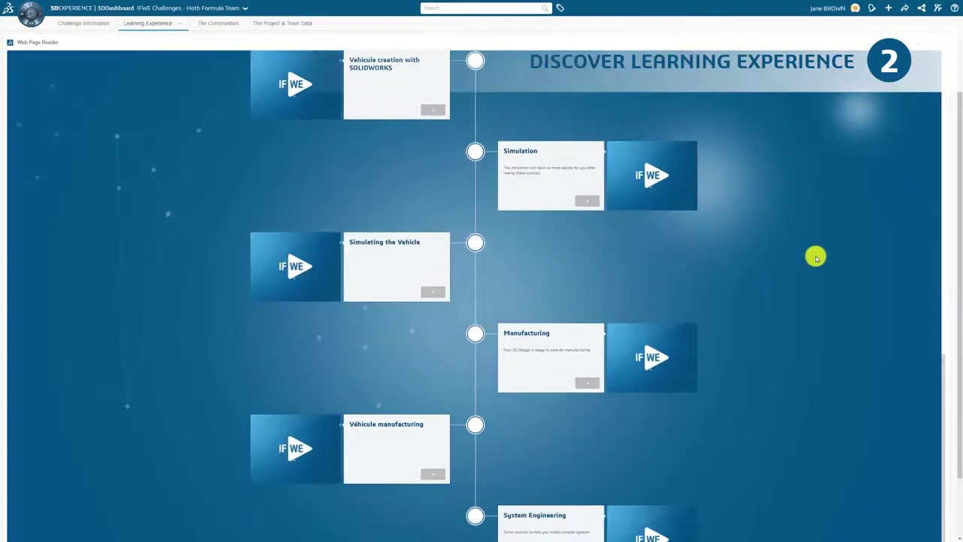
pyautogui.scroll(8, 816, 258)
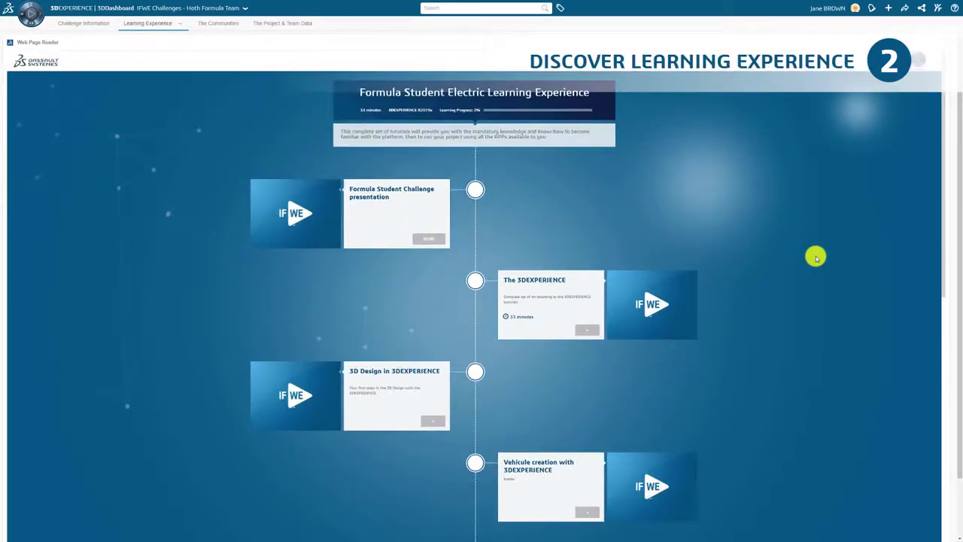
# Step: Go to The Communities and skim the posts of the Hoth Formula Student Team community
pyautogui.click(218, 23)
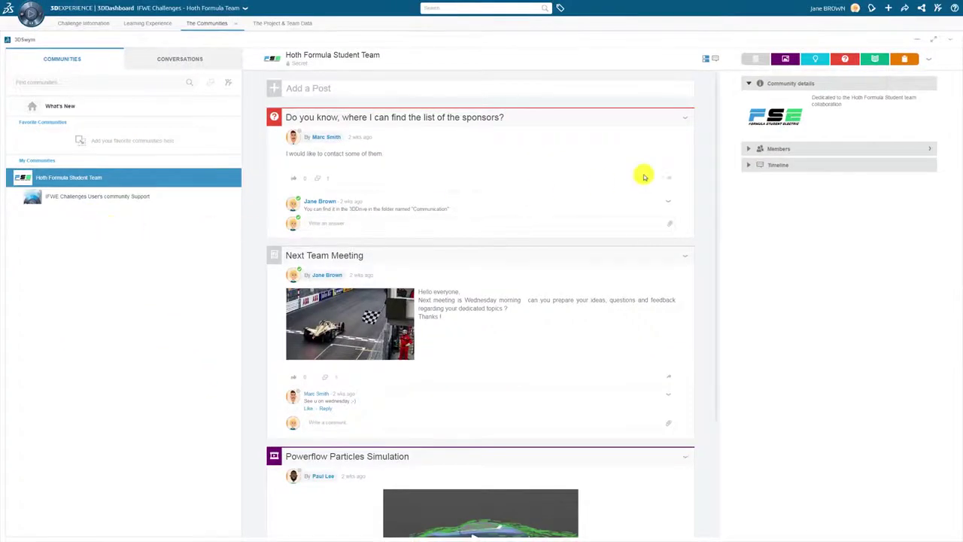
pyautogui.scroll(-2, 703, 174)
pyautogui.scroll(2, 704, 174)
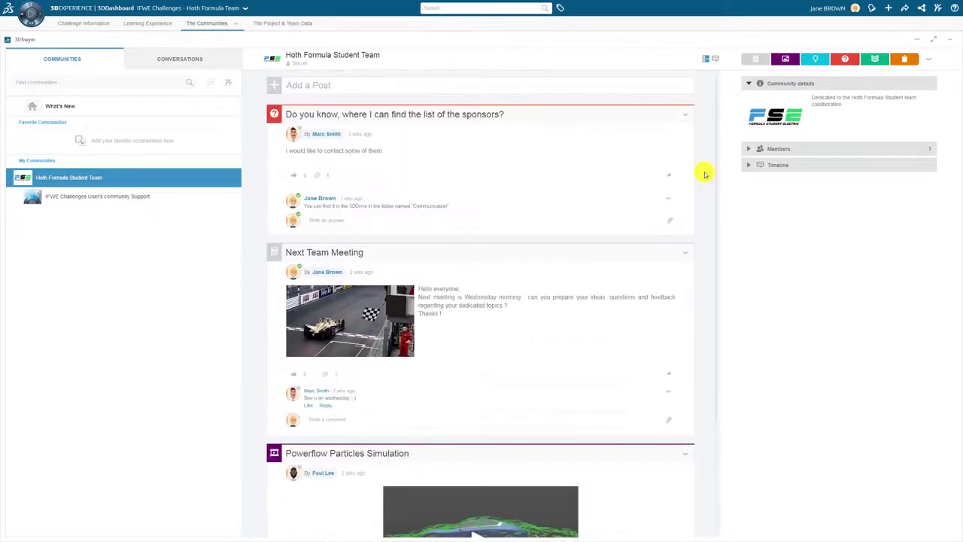
# Step: Draft an idea titled "What about changing the size of the arch of the tubular?" with the text "Is it too long?"
pyautogui.click(275, 92)
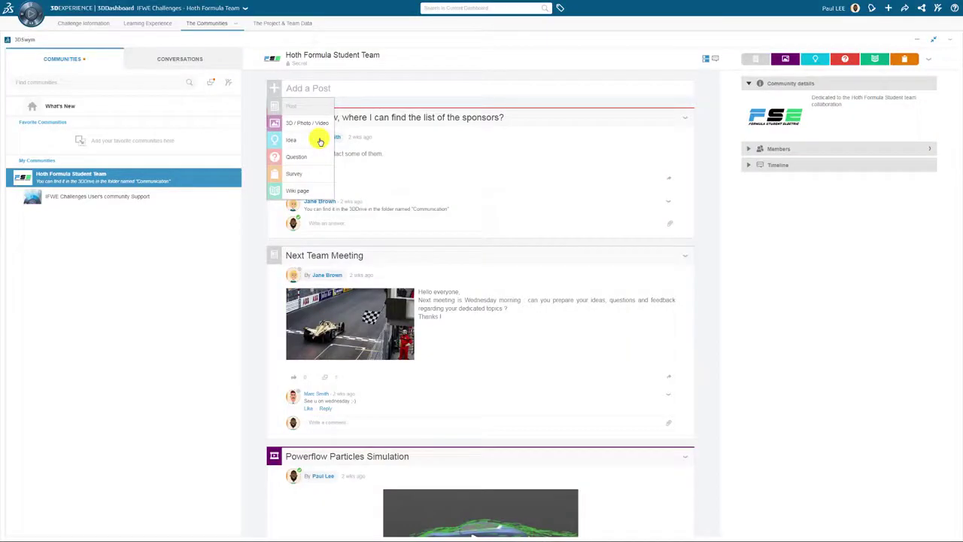
pyautogui.click(318, 138)
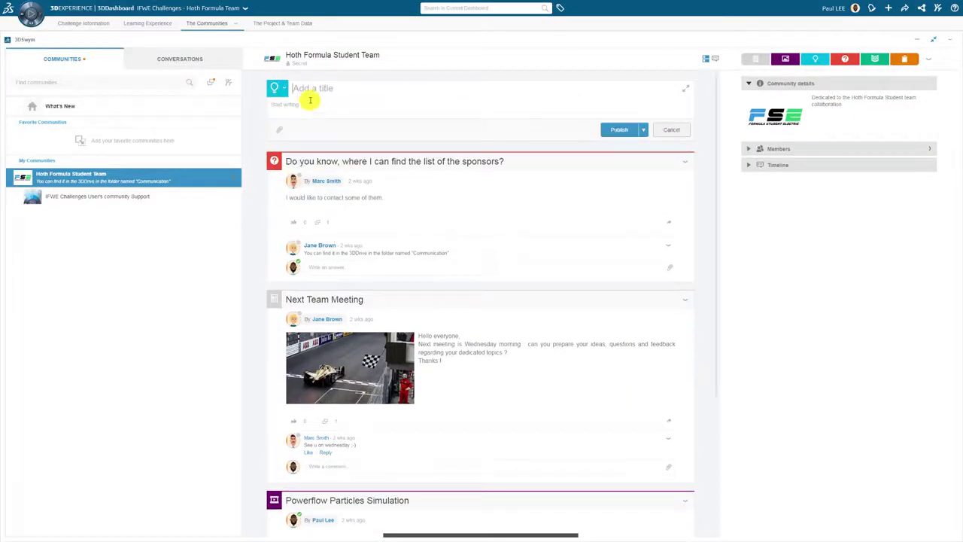
pyautogui.write('What about changing the size of the arch of the tubular?')
pyautogui.click(316, 105)
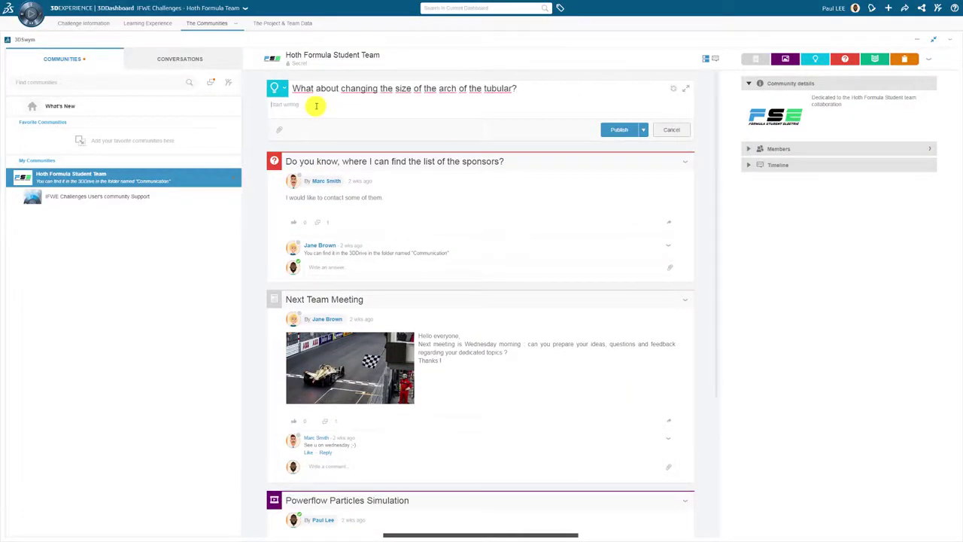
pyautogui.write('Is')
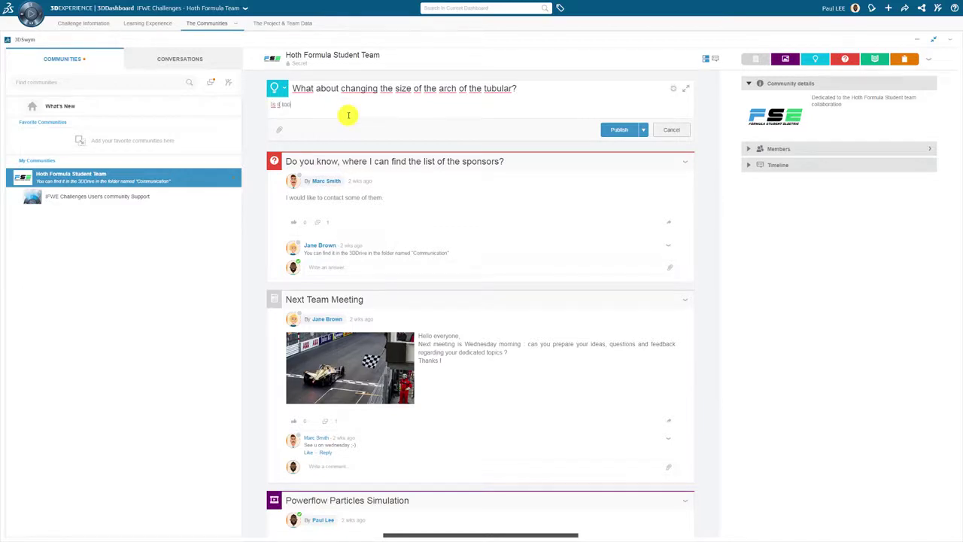
# Step: Upload the tubular chassis image as new media for the idea and publish the idea to the community
pyautogui.click(279, 130)
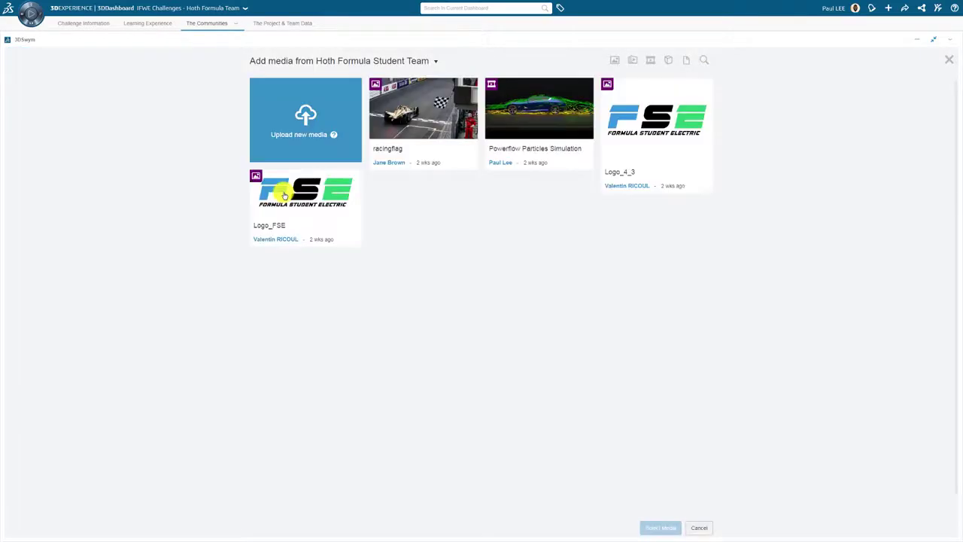
pyautogui.click(305, 133)
pyautogui.doubleClick(178, 95)
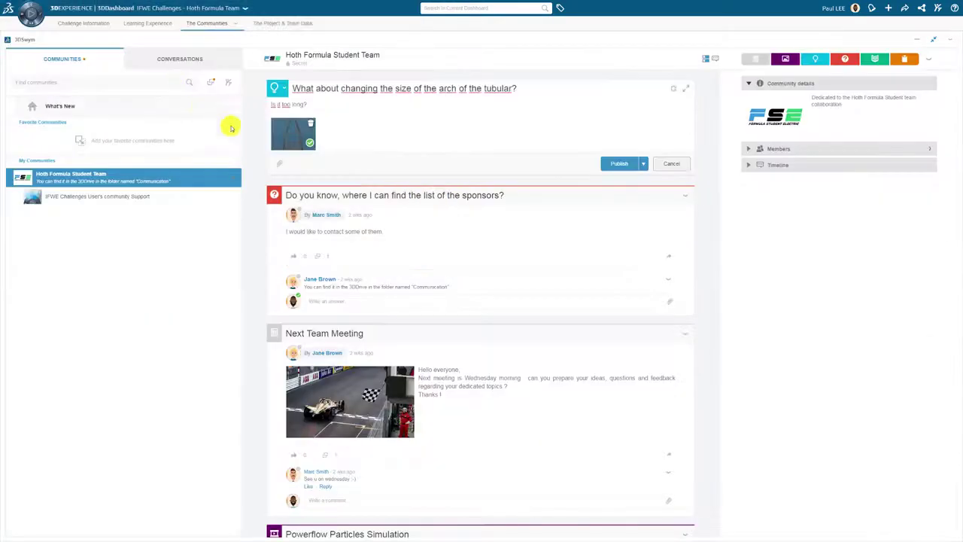
pyautogui.click(619, 164)
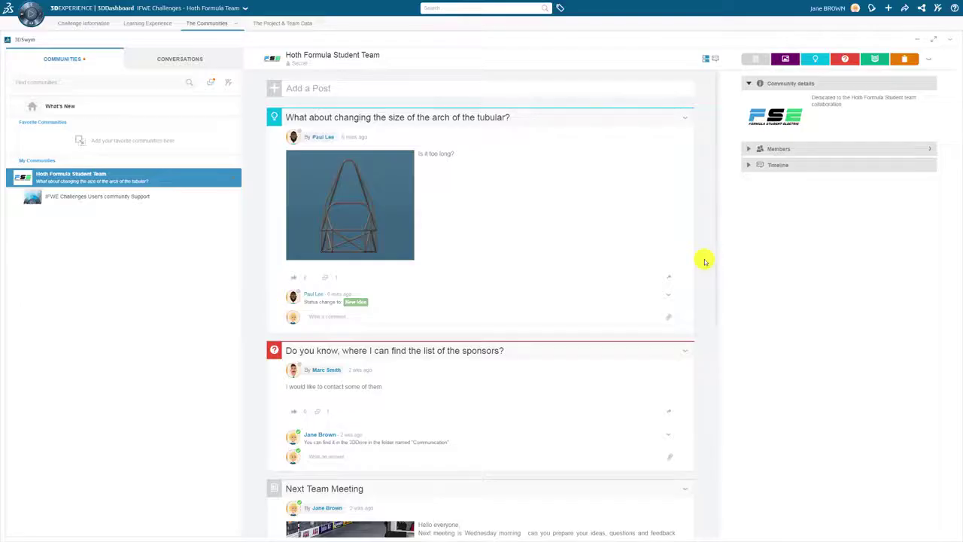
# Step: Change the tubular arch idea's status to Concept with the explanation "It's a good idea ! I will contact an external consultant"
pyautogui.click(411, 120)
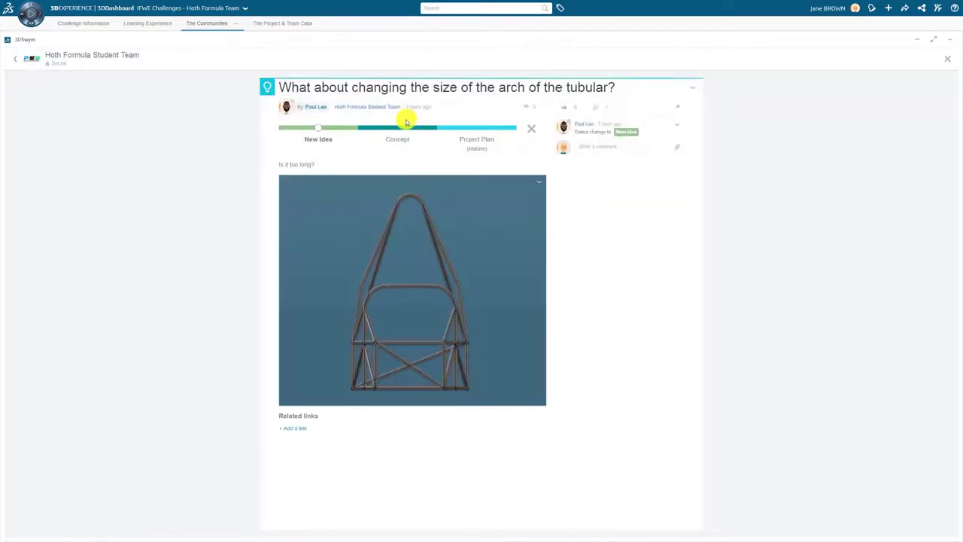
pyautogui.click(403, 130)
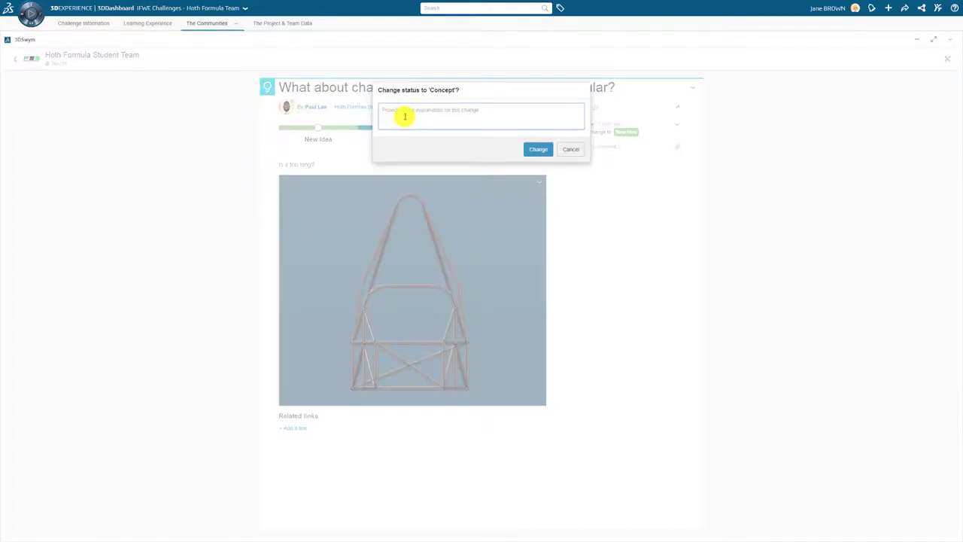
pyautogui.write("It's a good idea ! I will contact an external consultant")
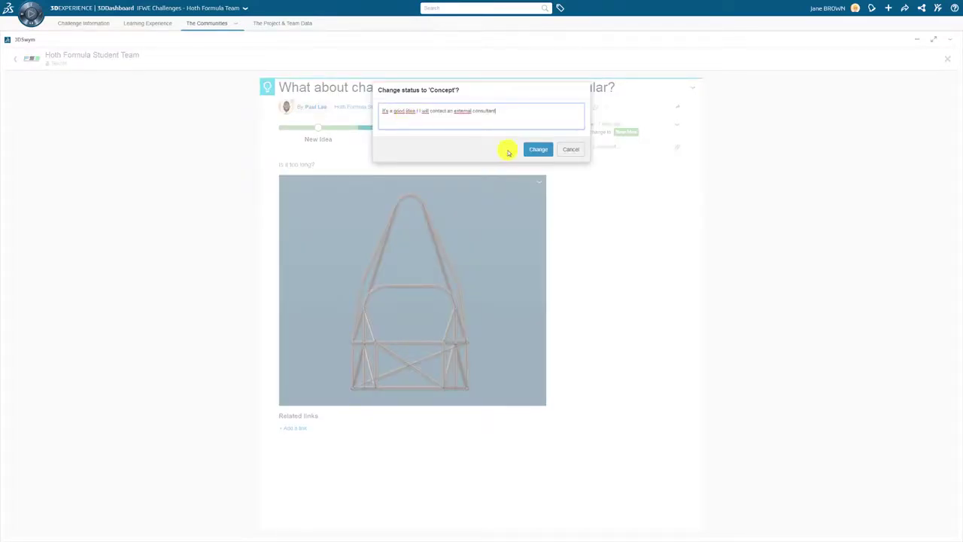
pyautogui.click(536, 152)
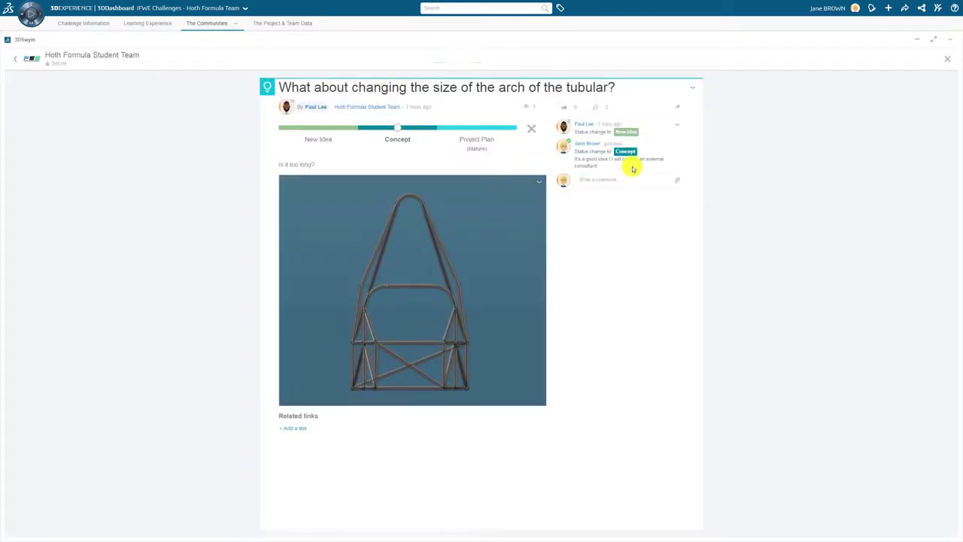
# Step: Return to the community feed, filter it to ideas only and check the idea's stage in the funnel
pyautogui.click(949, 60)
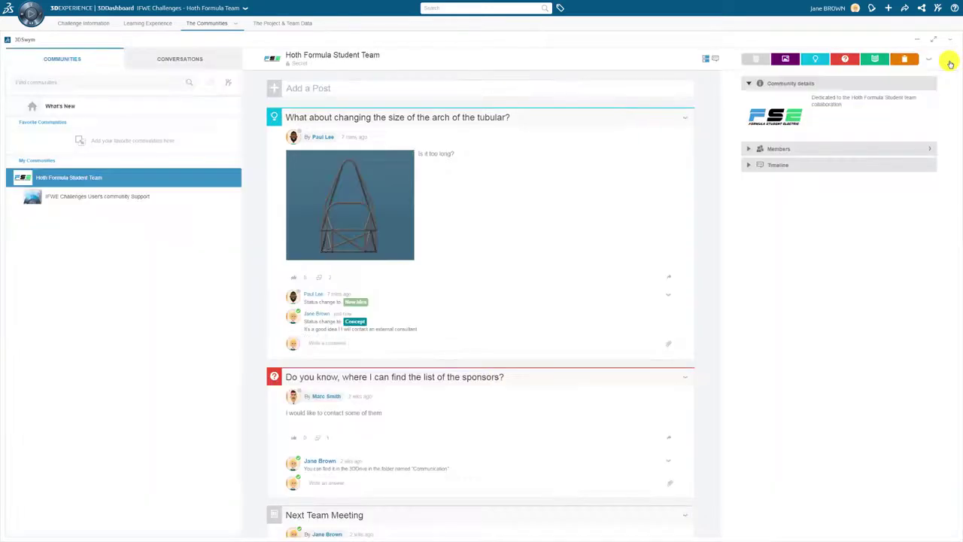
pyautogui.click(819, 59)
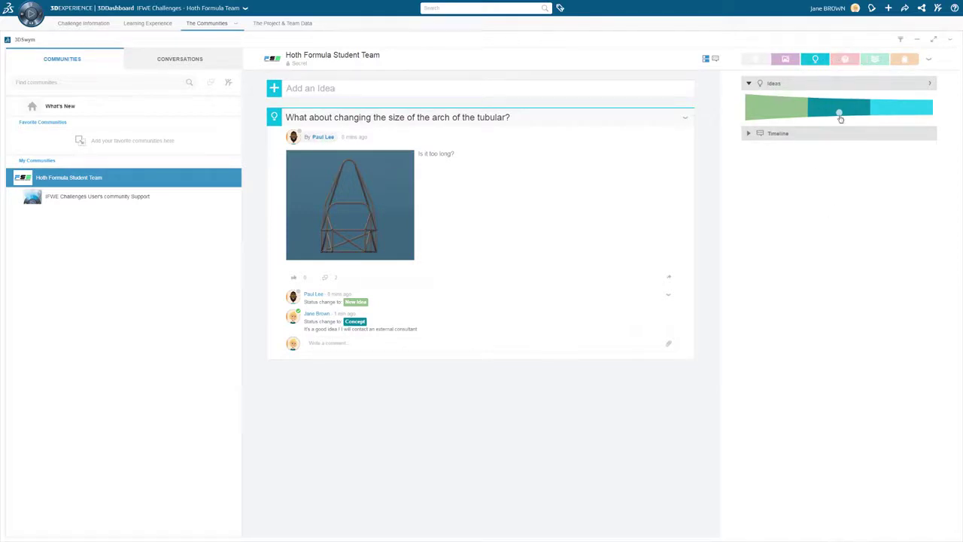
pyautogui.moveTo(840, 116)
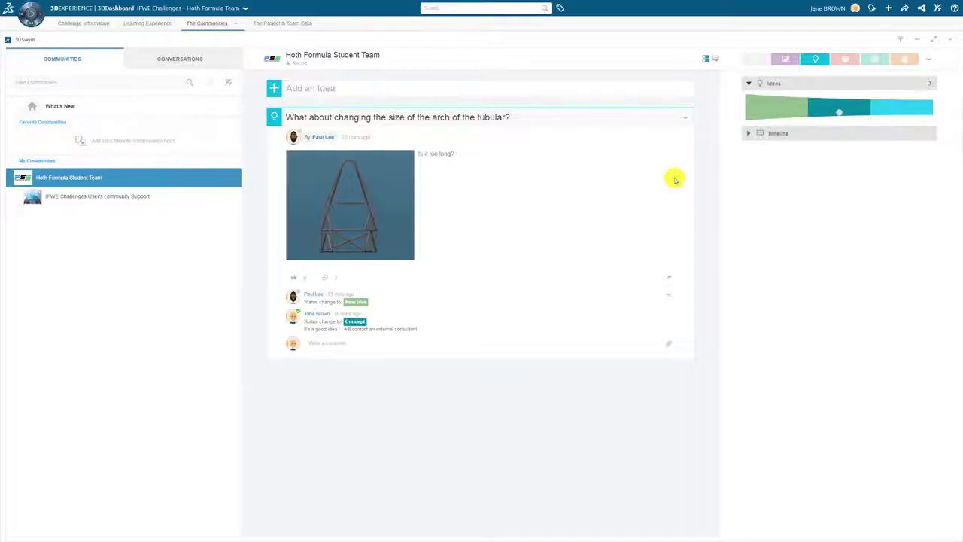
# Step: Start a new conversation with the external contractor, finding the person by part of their name
pyautogui.click(224, 61)
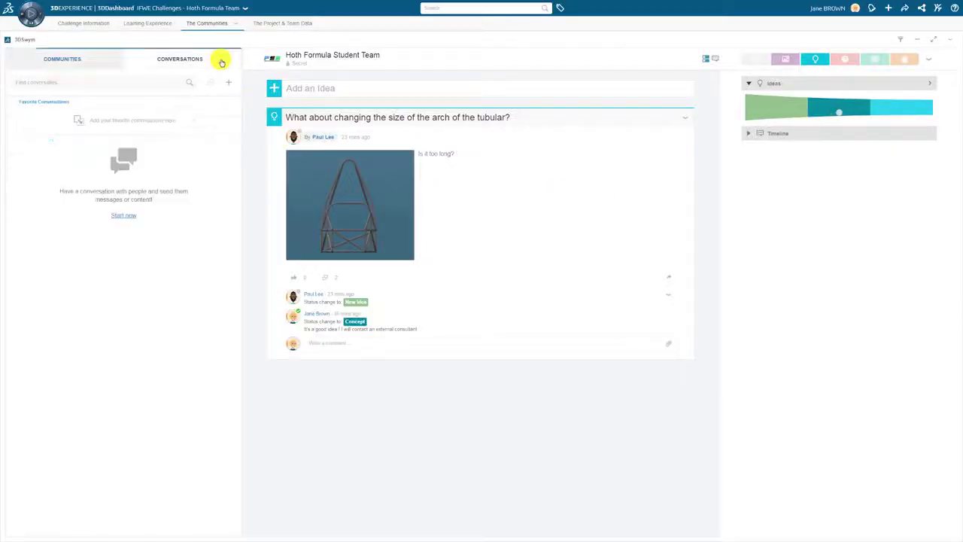
pyautogui.click(125, 215)
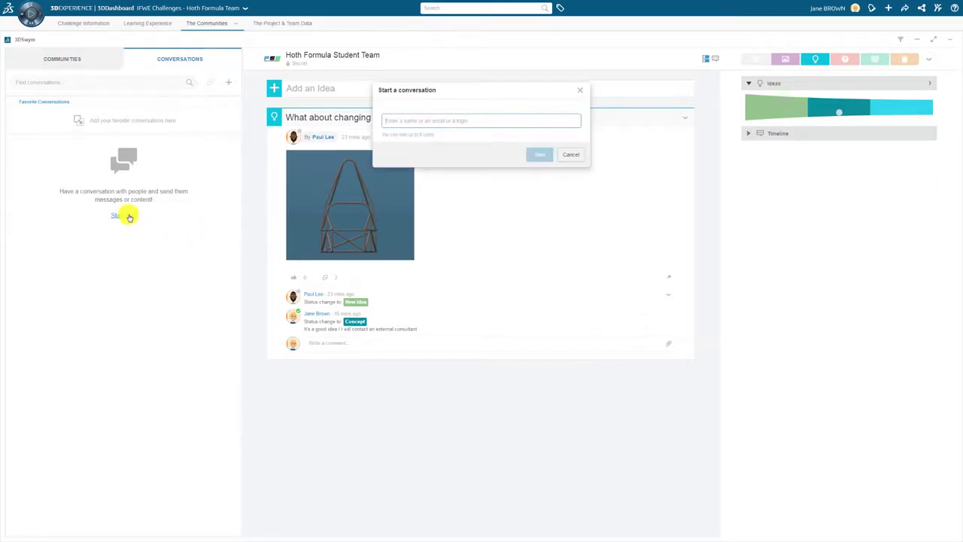
pyautogui.write('buc')
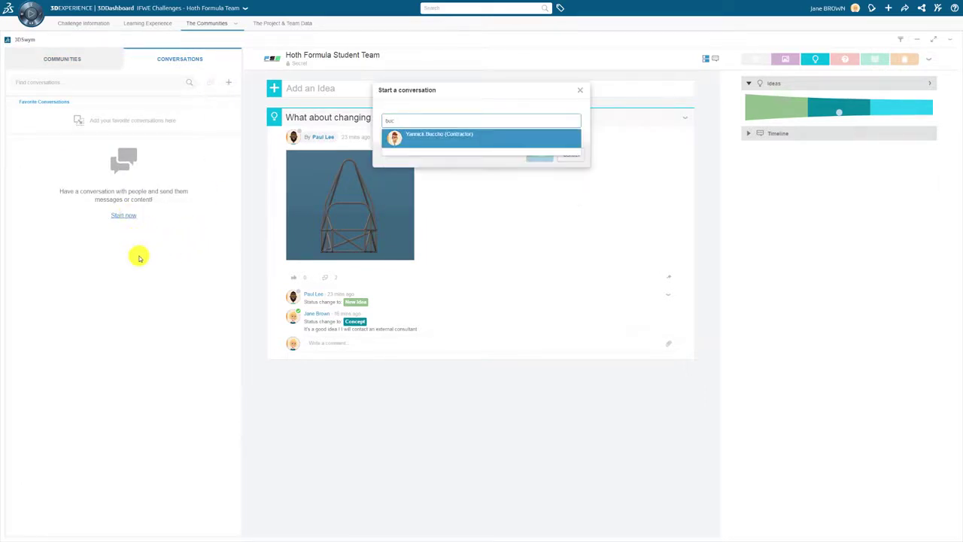
pyautogui.click(426, 142)
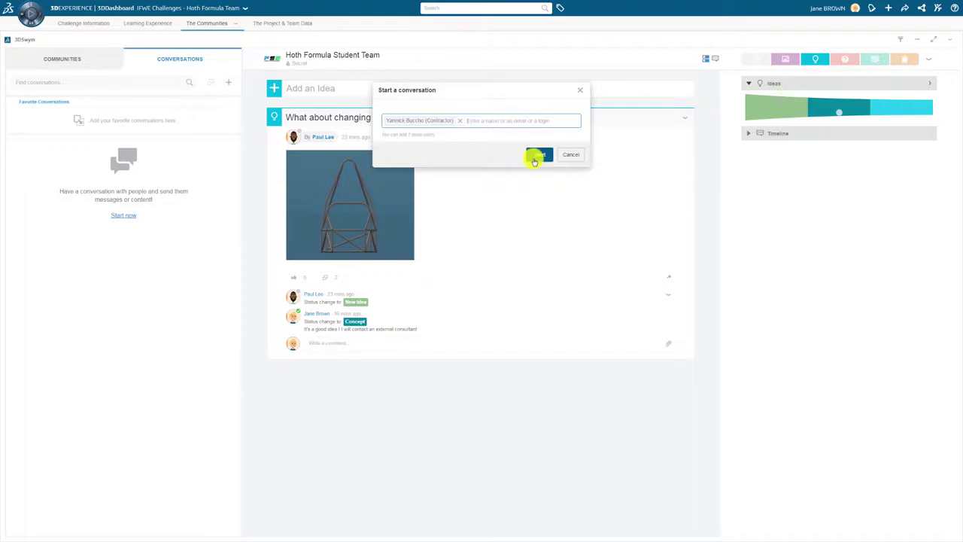
pyautogui.click(539, 154)
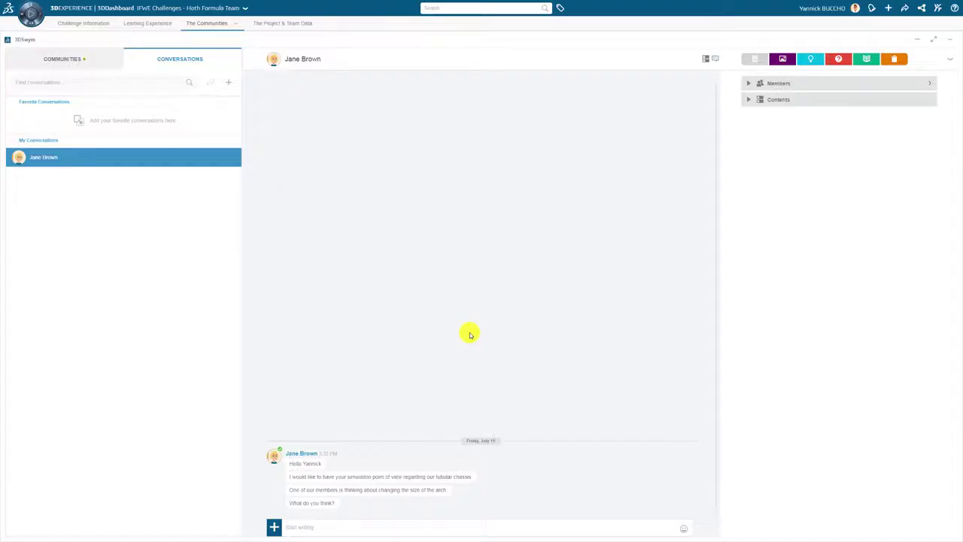
# Step: Load Tubular_chassis from the HOTH FORMULA TEAM space into 3DPlay under The Project & Team Data and inspect the model
pyautogui.click(283, 23)
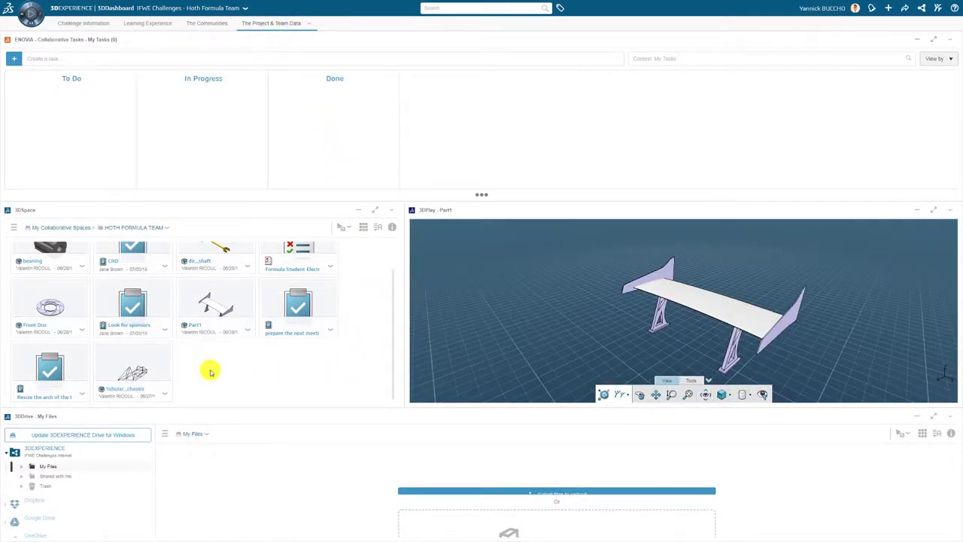
pyautogui.moveTo(147, 364); pyautogui.dragTo(608, 308)
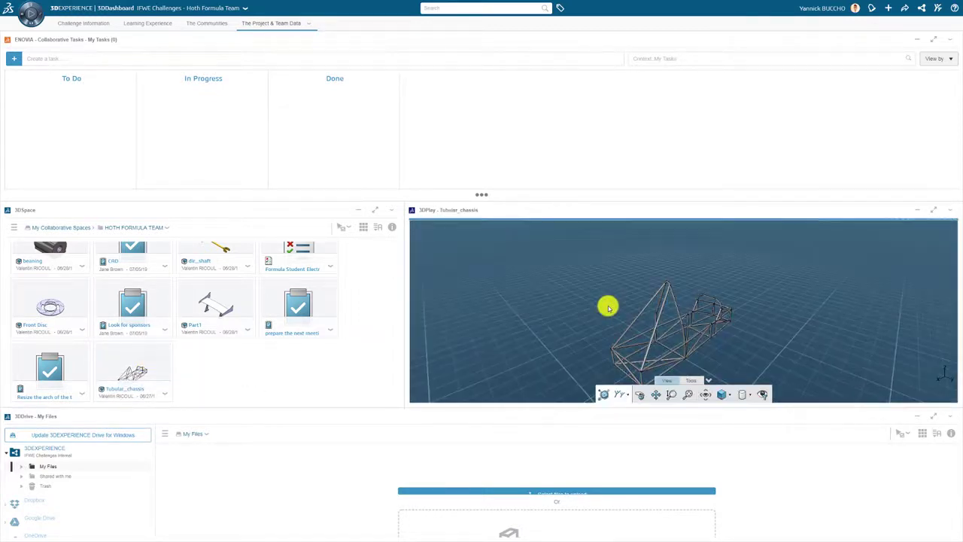
pyautogui.moveTo(609, 301); pyautogui.dragTo(684, 316)
pyautogui.scroll(5, 673, 314)
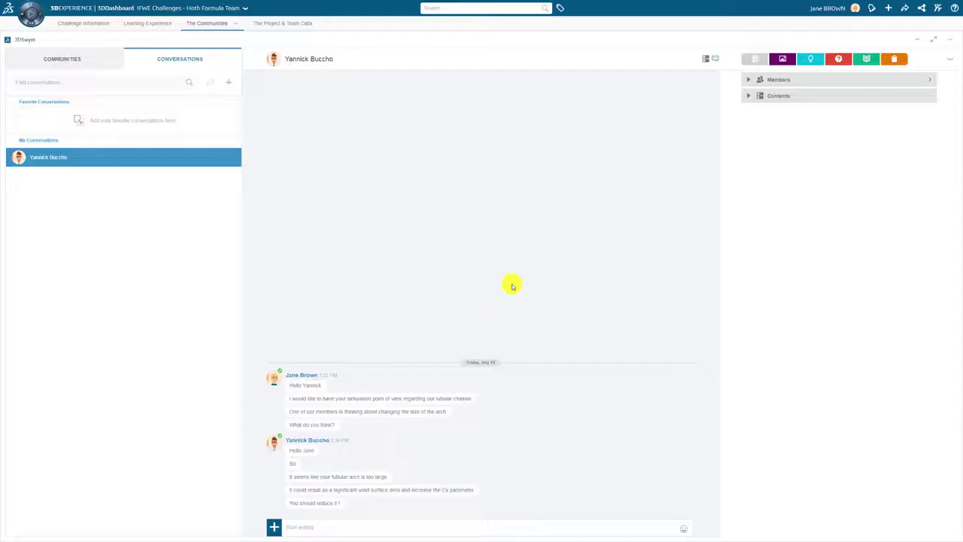
# Step: Change the tubular arch idea's status to Project Plan with the explanation "Ok let's do it" and return to the community's ideas
pyautogui.click(93, 58)
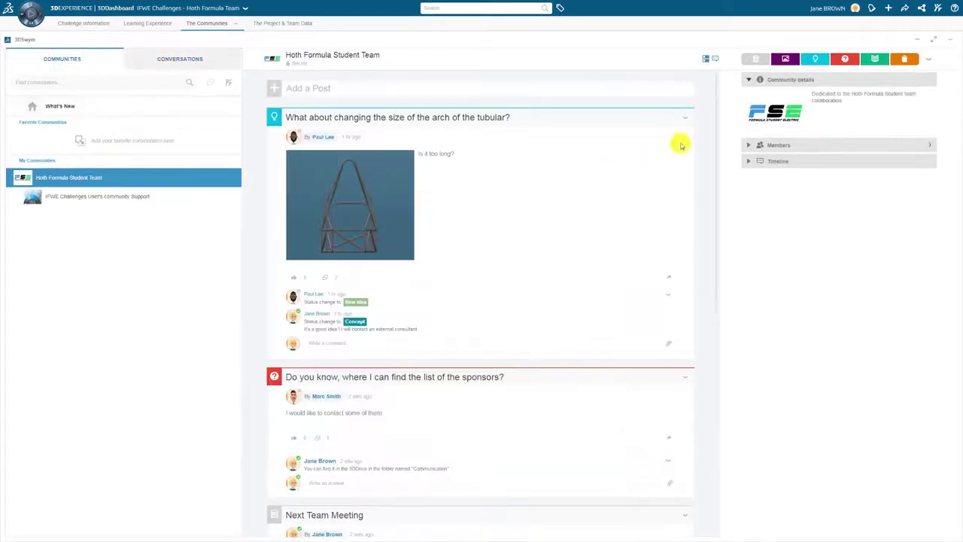
pyautogui.click(815, 59)
pyautogui.click(457, 122)
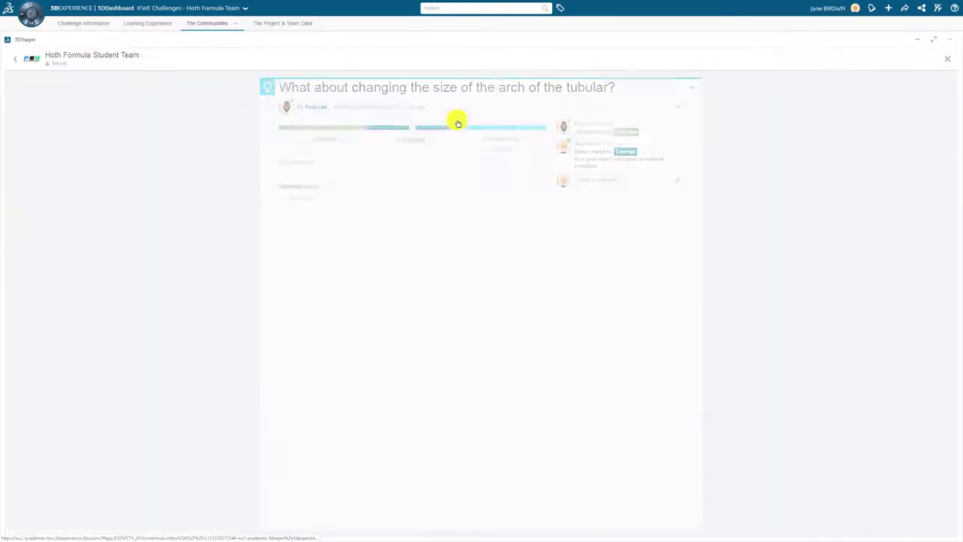
pyautogui.click(475, 128)
pyautogui.click(400, 134)
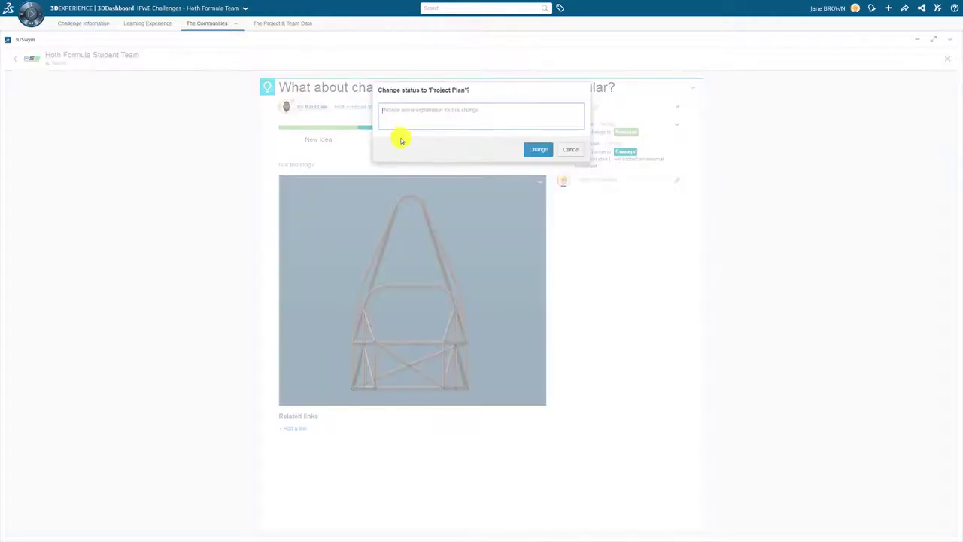
pyautogui.write("Ok let's do it")
pyautogui.click(536, 150)
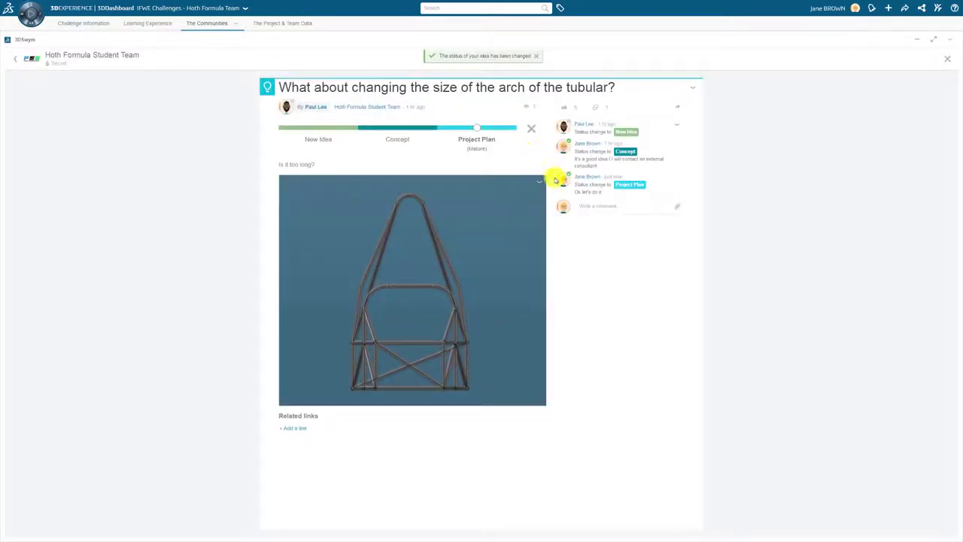
pyautogui.click(948, 61)
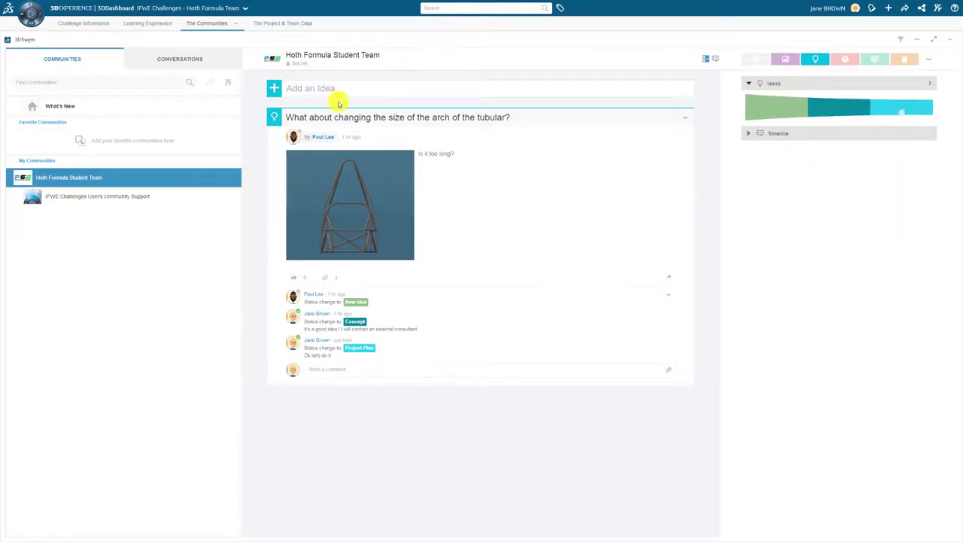
# Step: Create the task "Resize the arch of the tubular" in The Project & Team Data and open its details
pyautogui.click(280, 23)
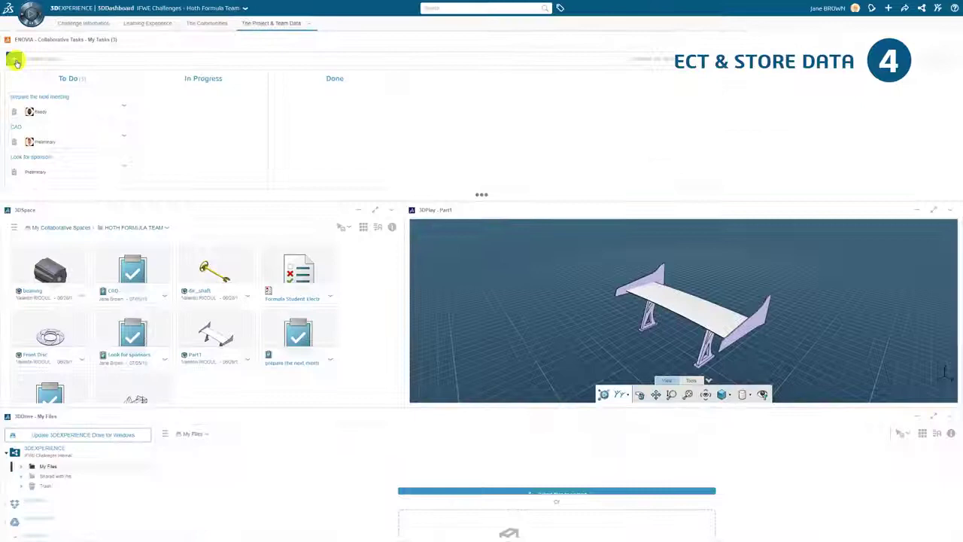
pyautogui.click(15, 62)
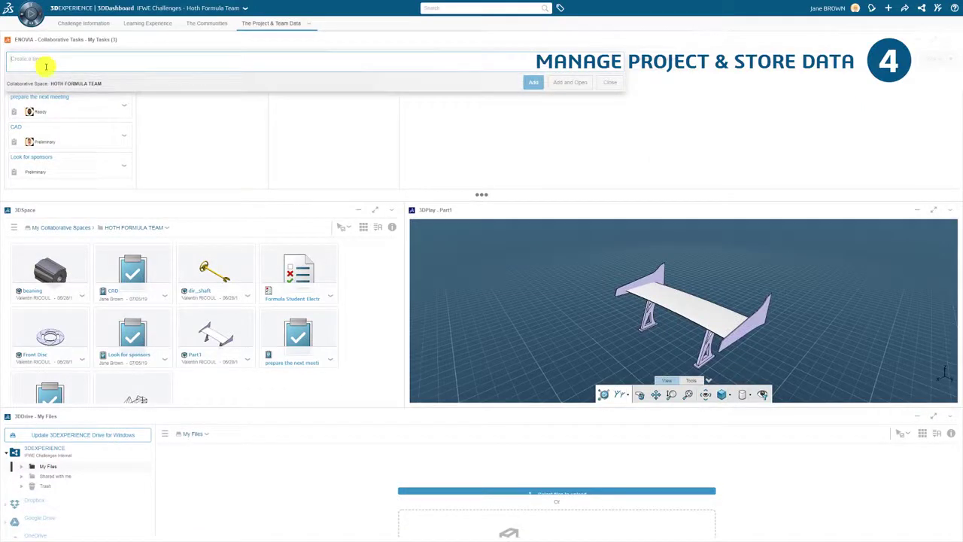
pyautogui.write('Resize the end of the tubular')
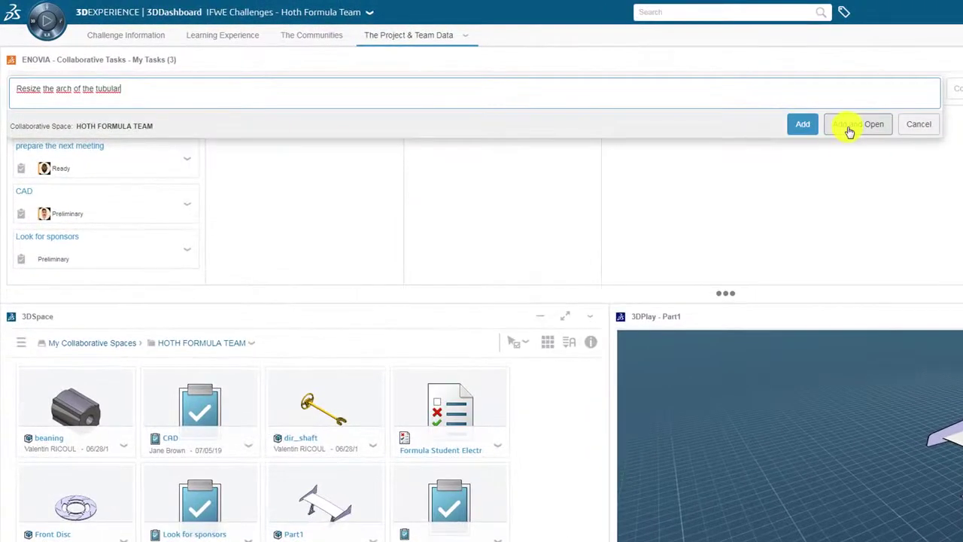
pyautogui.click(849, 127)
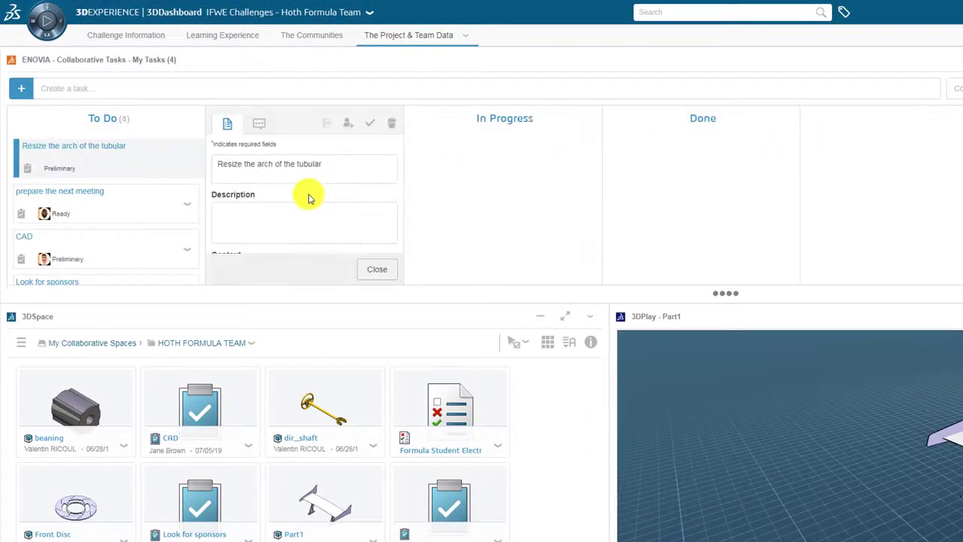
# Step: Set the task's estimated finish date to Jul 24, 2019, assign it to a team member found by first name, and save it
pyautogui.moveTo(401, 153); pyautogui.dragTo(403, 191)
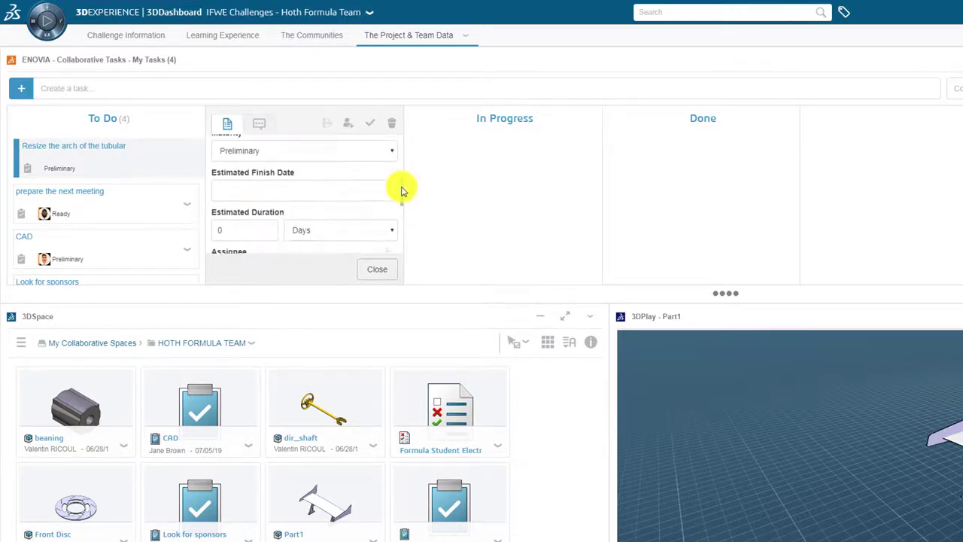
pyautogui.click(262, 189)
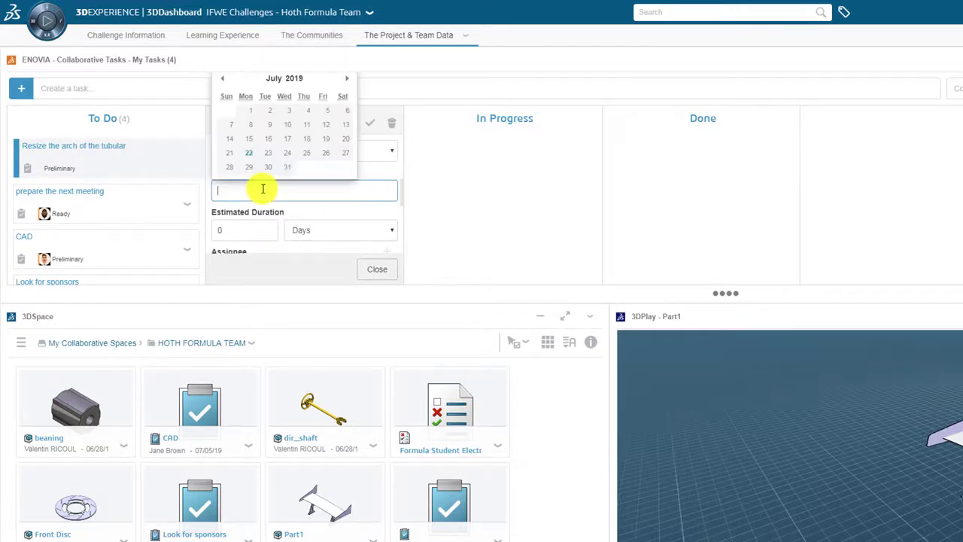
pyautogui.click(290, 159)
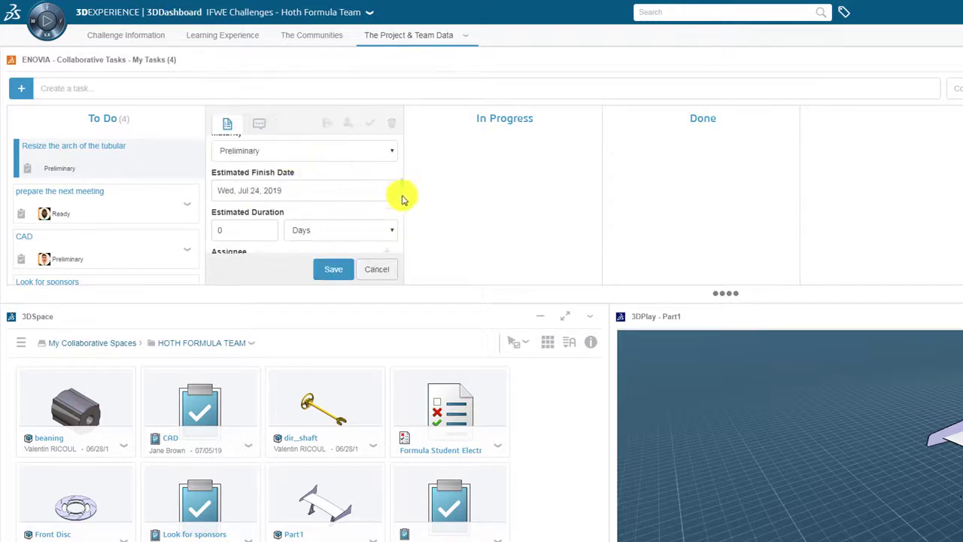
pyautogui.scroll(-2, 403, 201)
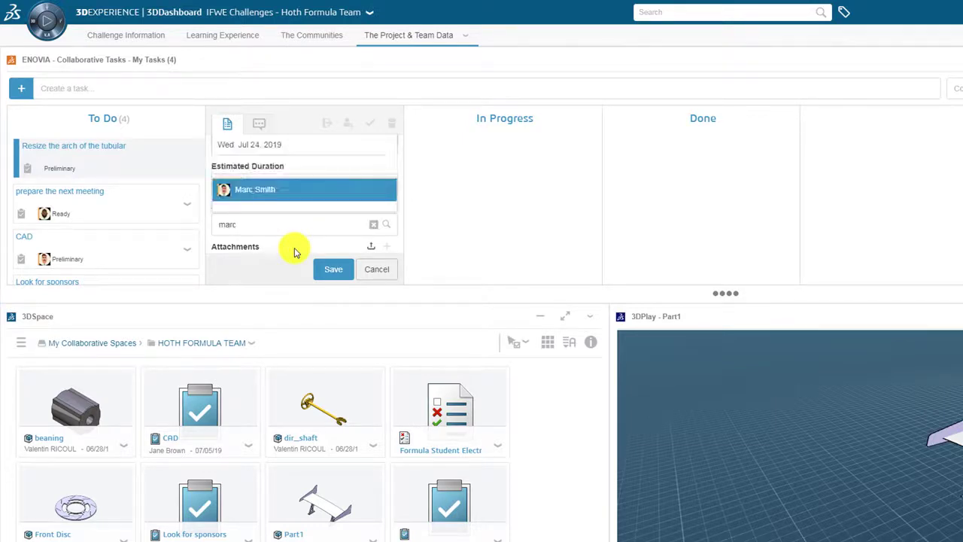
pyautogui.click(259, 193)
pyautogui.click(334, 274)
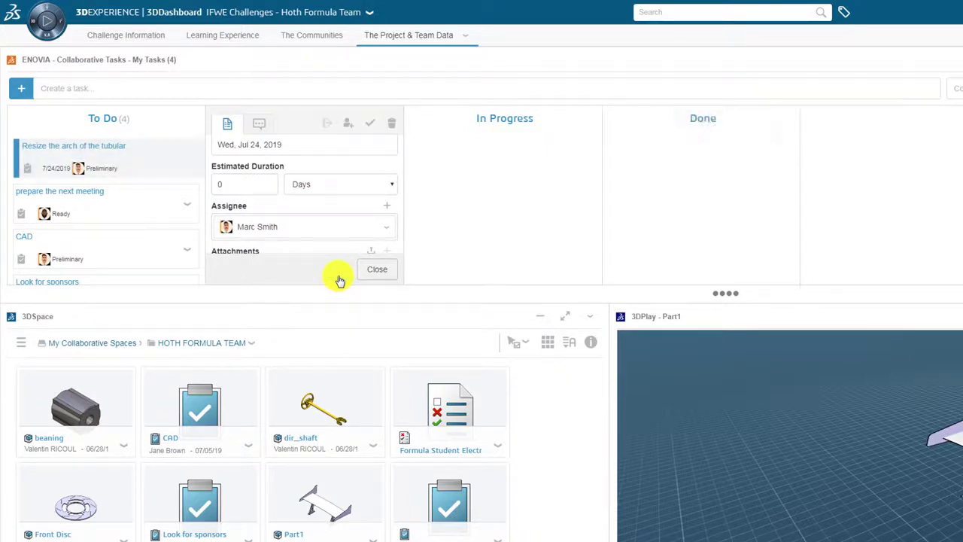
pyautogui.click(368, 273)
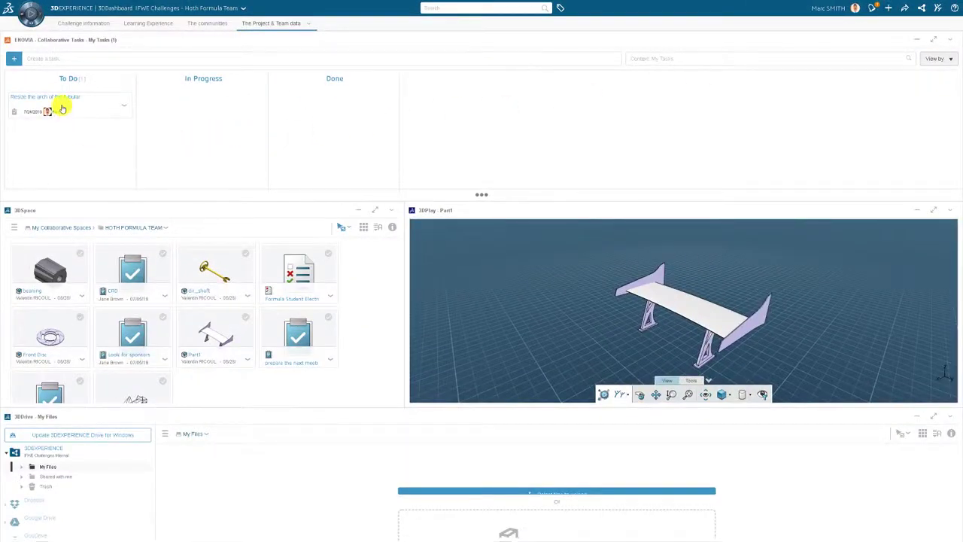
# Step: Set the arch resizing task to In Progress and open Tubular_chassis from the HOTH FORMULA TEAM space in Part Design
pyautogui.moveTo(61, 106); pyautogui.dragTo(210, 126)
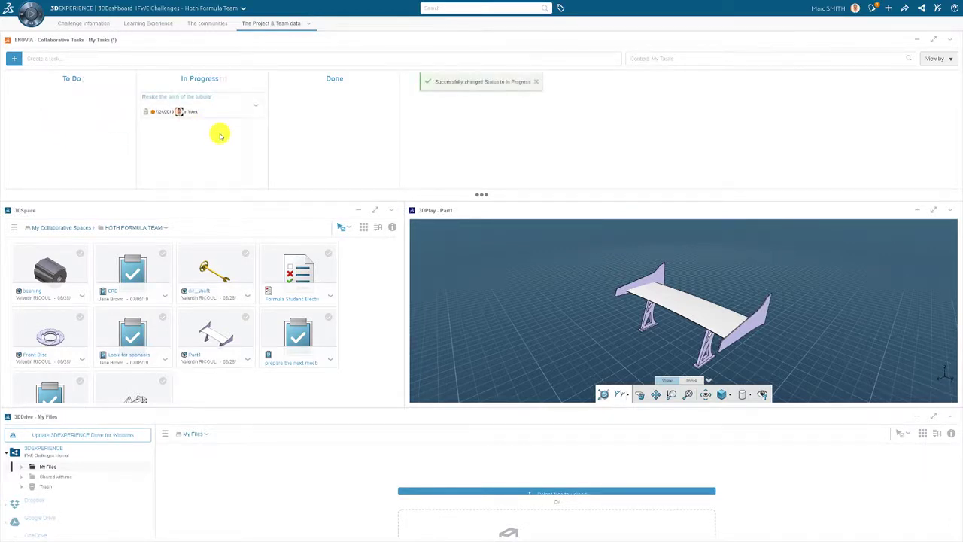
pyautogui.scroll(-1, 366, 267)
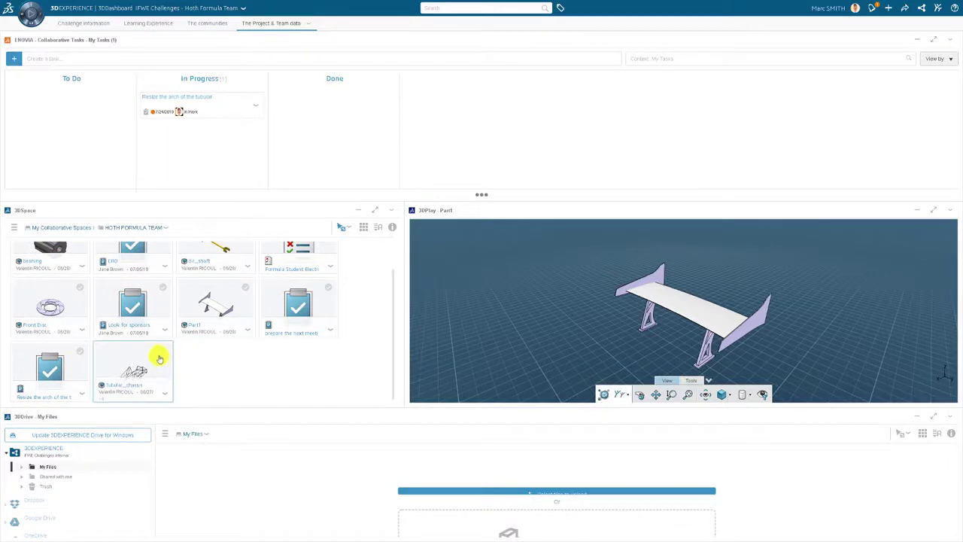
pyautogui.click(135, 369)
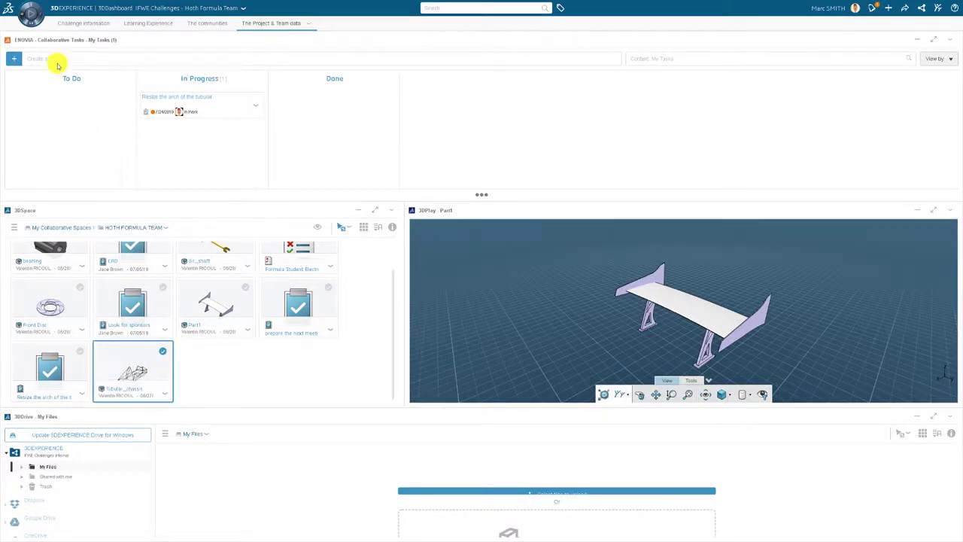
pyautogui.click(30, 10)
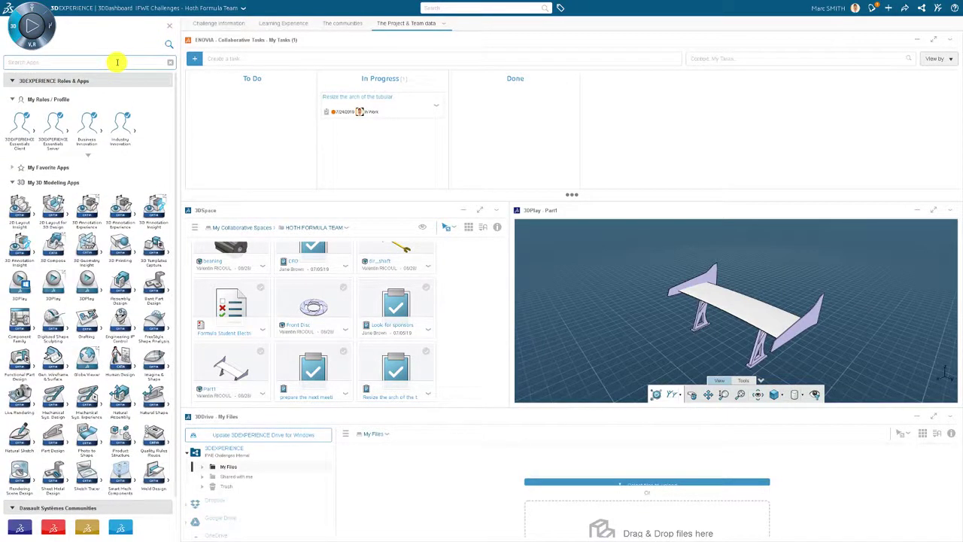
pyautogui.write('esign')
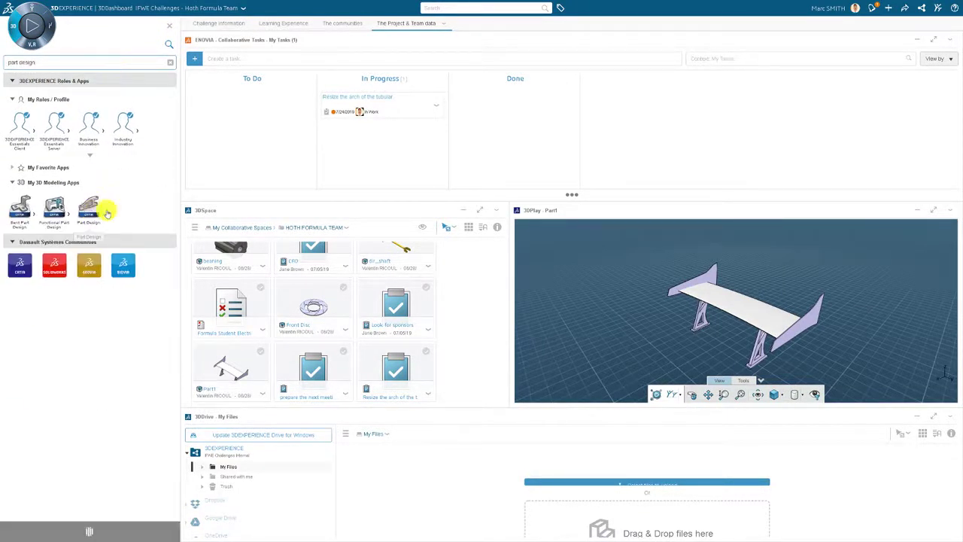
pyautogui.click(122, 211)
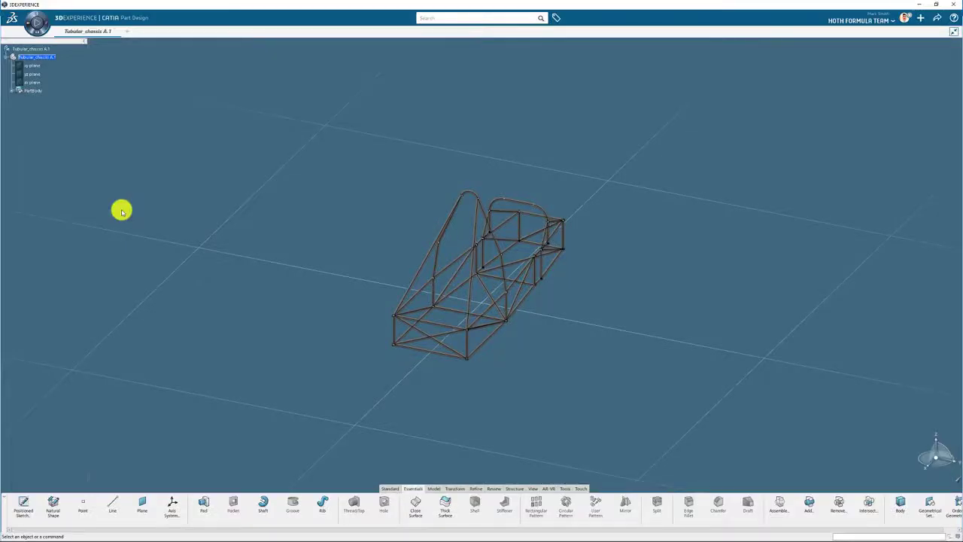
# Step: Reduce the radius at the tip of the tall arch in its sketch and return to the 3D part
pyautogui.click(10, 89)
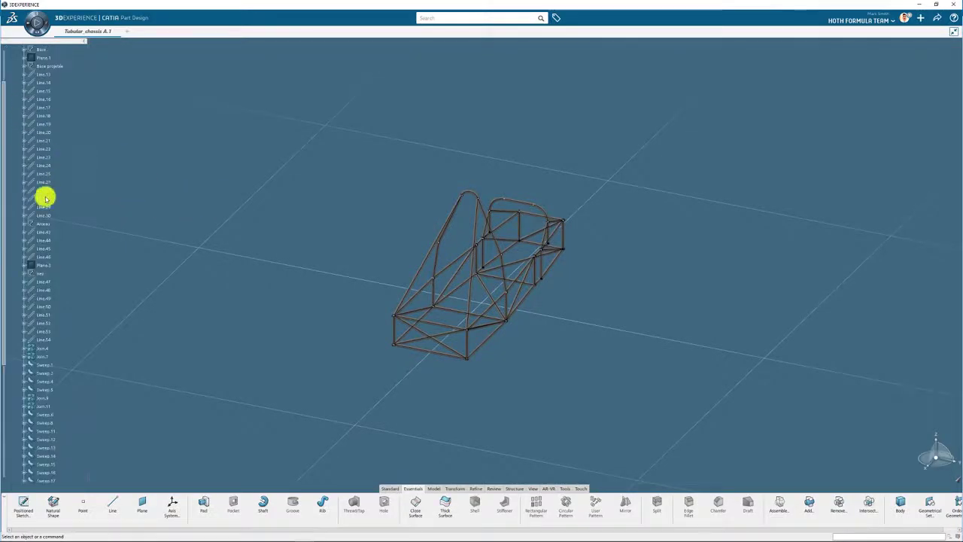
pyautogui.doubleClick(466, 183)
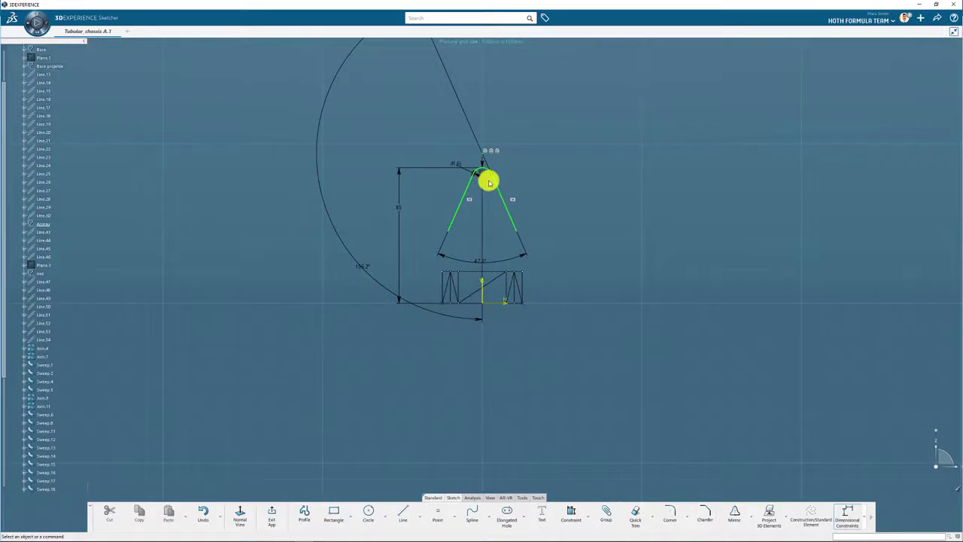
pyautogui.keyDown('ctrl'); pyautogui.moveTo(482, 192); pyautogui.dragTo(493, 94, button='middle'); pyautogui.keyUp('ctrl')
pyautogui.moveTo(496, 188); pyautogui.dragTo(473, 331, button='middle')
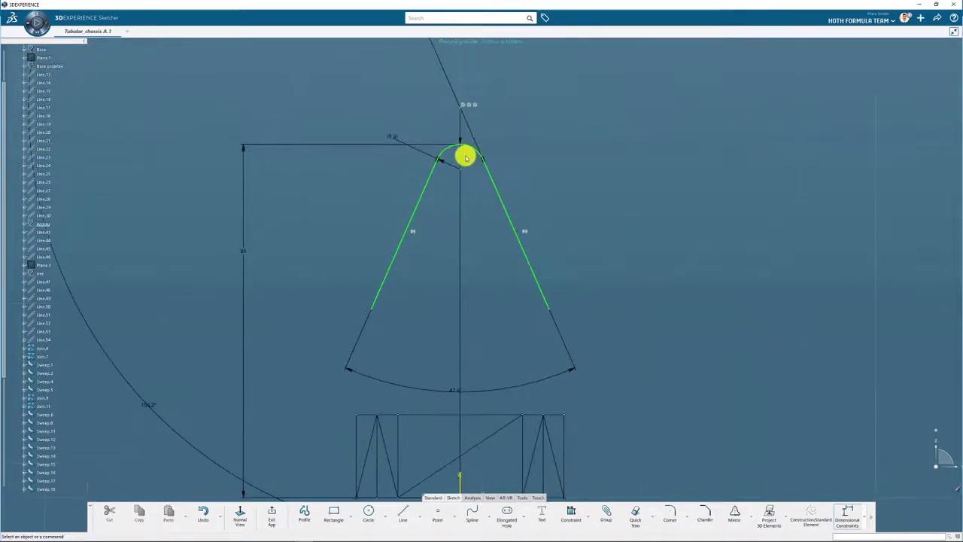
pyautogui.click(466, 157)
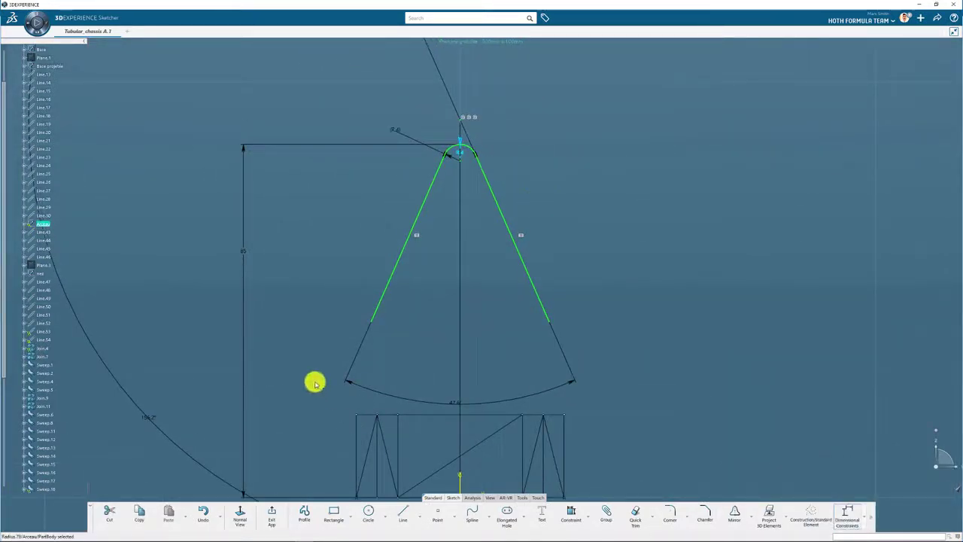
pyautogui.click(272, 516)
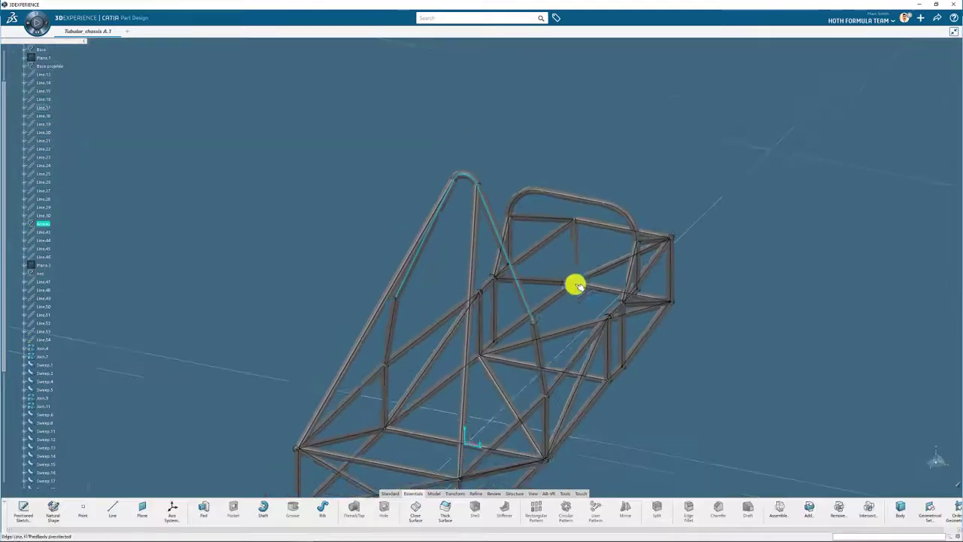
# Step: Save the modified Tubular_chassis part
pyautogui.click(921, 18)
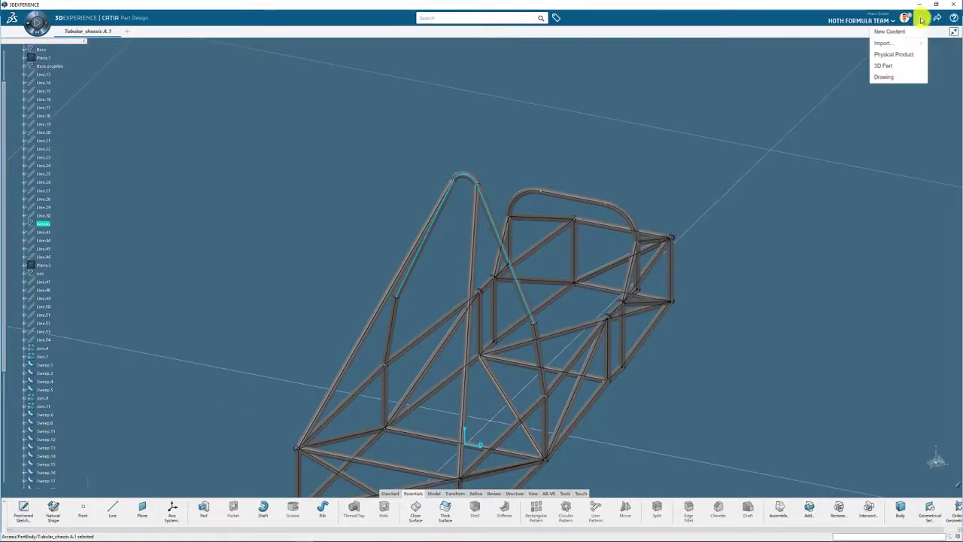
pyautogui.click(937, 18)
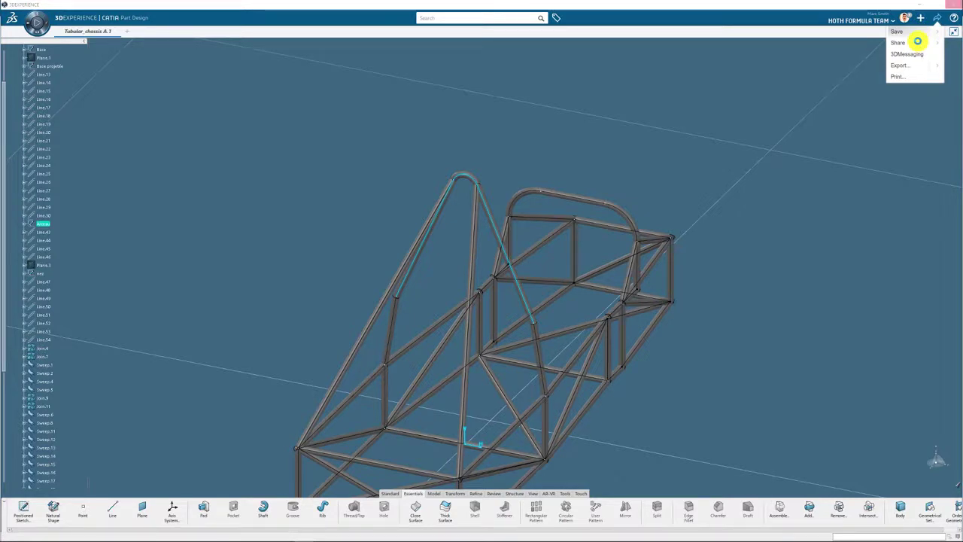
pyautogui.click(915, 35)
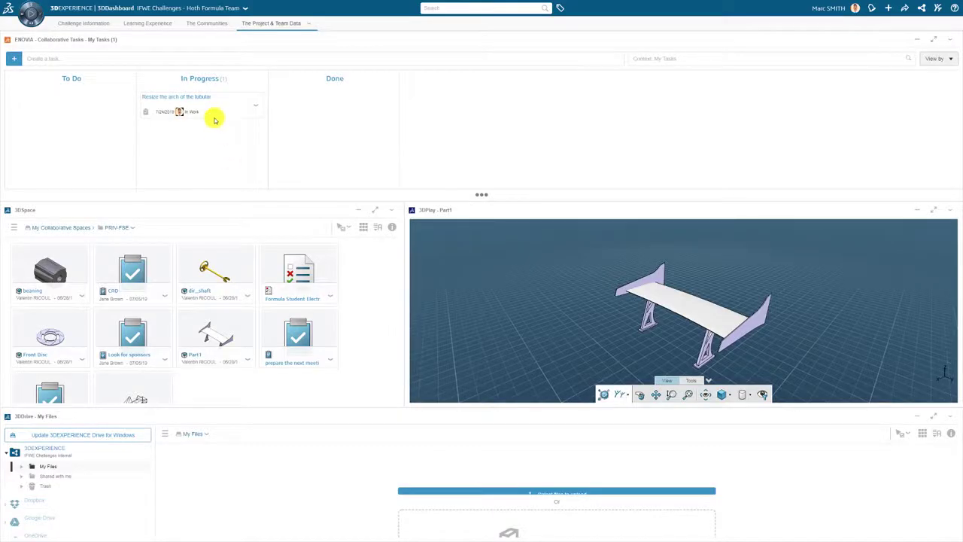
# Step: Back in 3DDashboard, set the arch resizing task to Done and load Tubular_chassis from the PRIV-FSE space into 3DPlay
pyautogui.moveTo(214, 112); pyautogui.dragTo(335, 107)
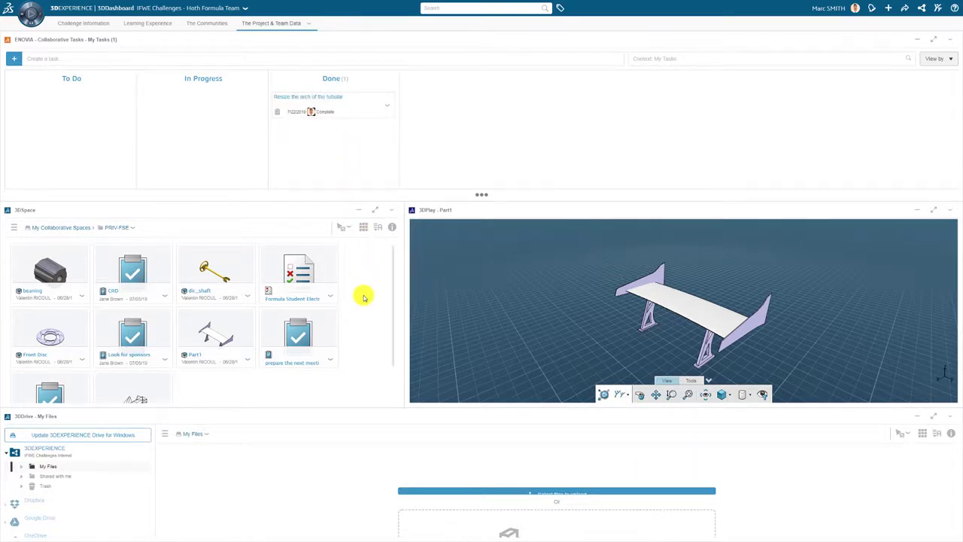
pyautogui.scroll(-1, 366, 295)
pyautogui.moveTo(151, 367); pyautogui.dragTo(509, 318)
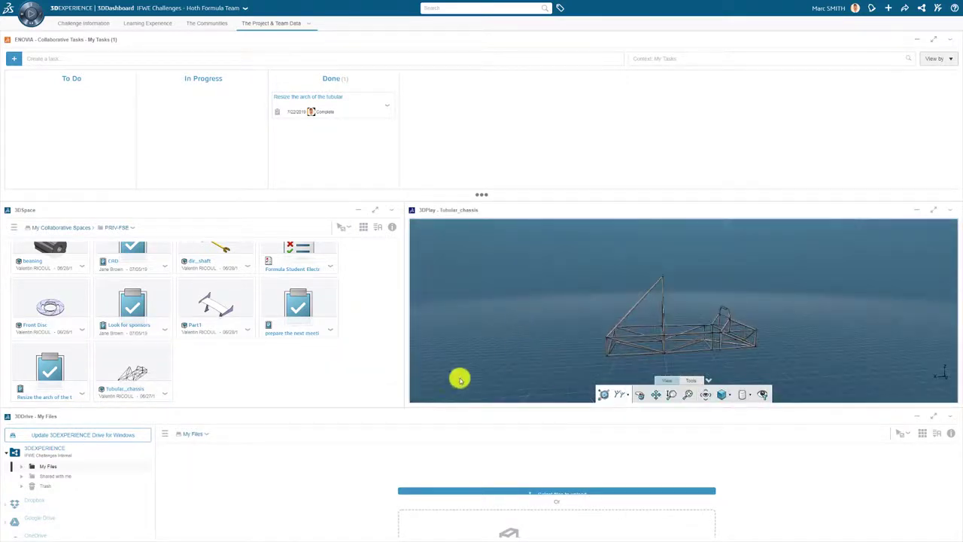
# Step: Create a Communication folder inside the shared Formula Student Electric folder and upload "Formula Student Electric presentation step 1.pdf" into it
pyautogui.click(21, 476)
pyautogui.click(57, 488)
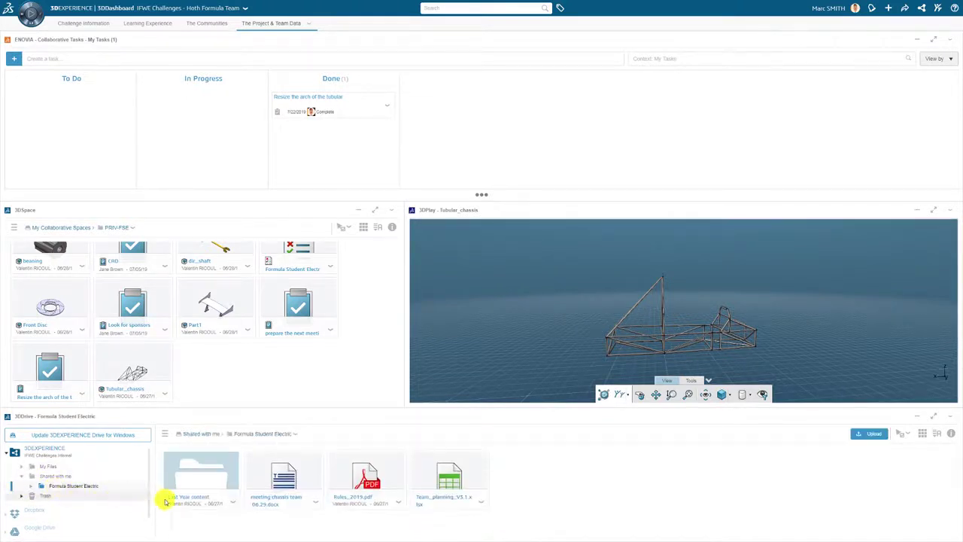
pyautogui.click(296, 435)
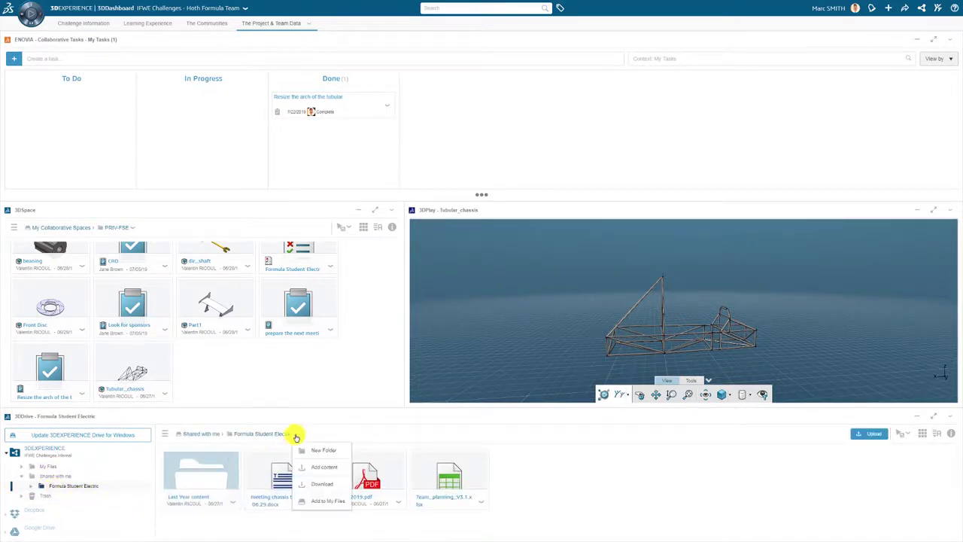
pyautogui.click(334, 449)
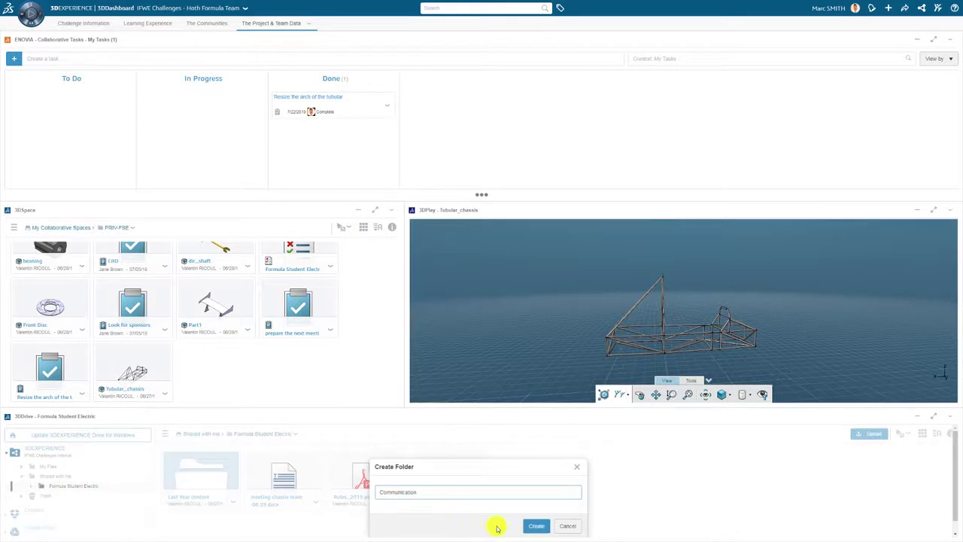
pyautogui.click(536, 526)
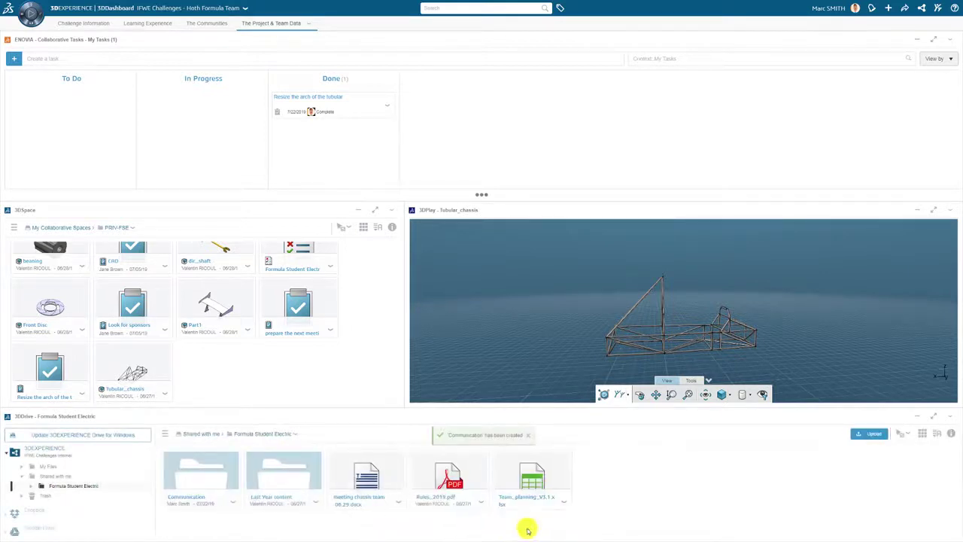
pyautogui.doubleClick(202, 472)
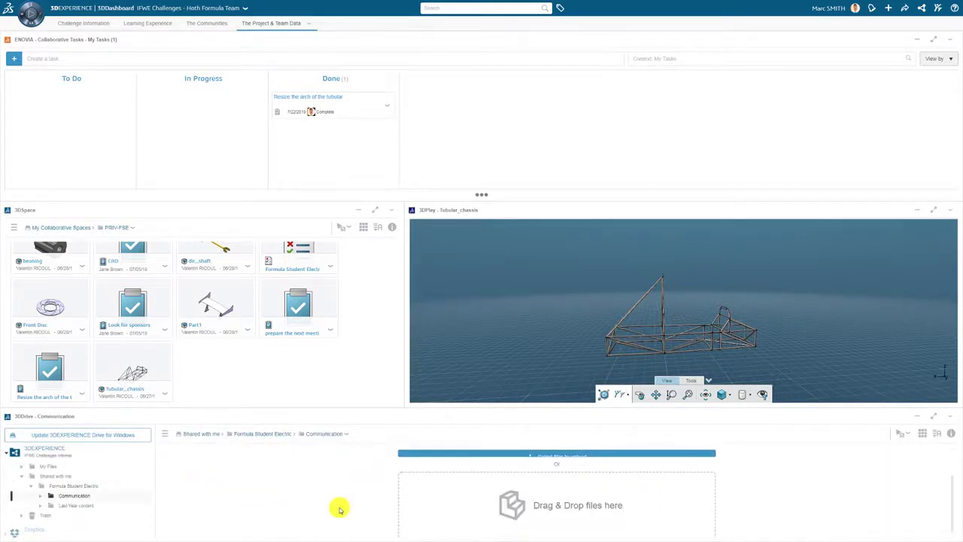
pyautogui.moveTo(481, 541); pyautogui.dragTo(527, 499)
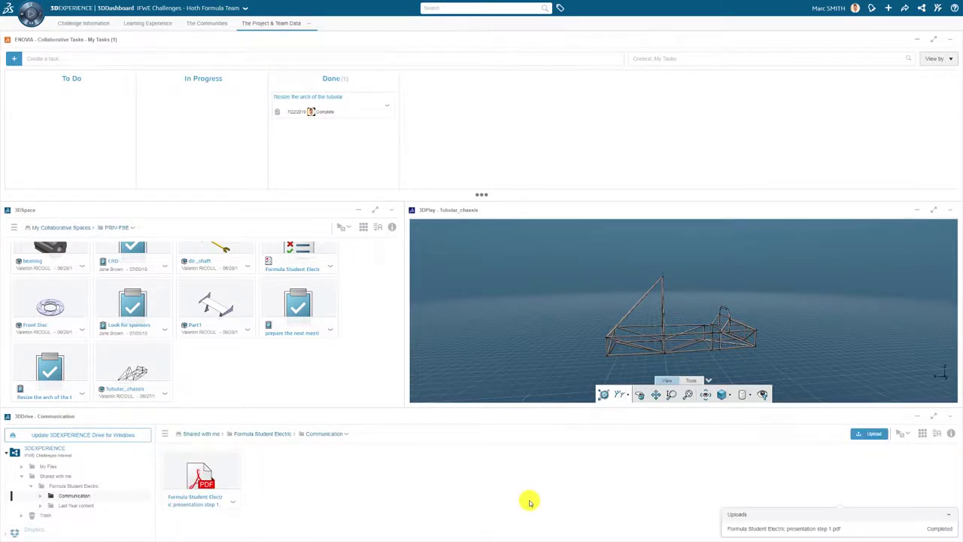